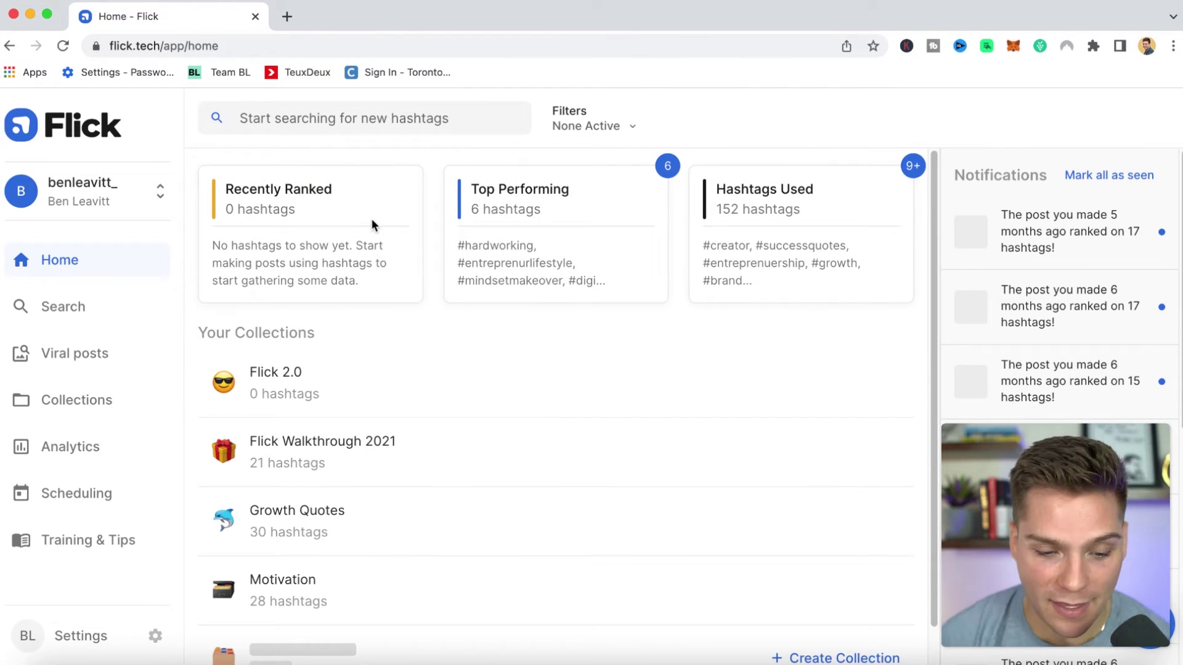
- Open the Scheduling calendar for Feb 27 – Mar 5, 2022 and dismiss the auto-posting notice
{"action": "mouse_move", "coordinate": [624, 538]}
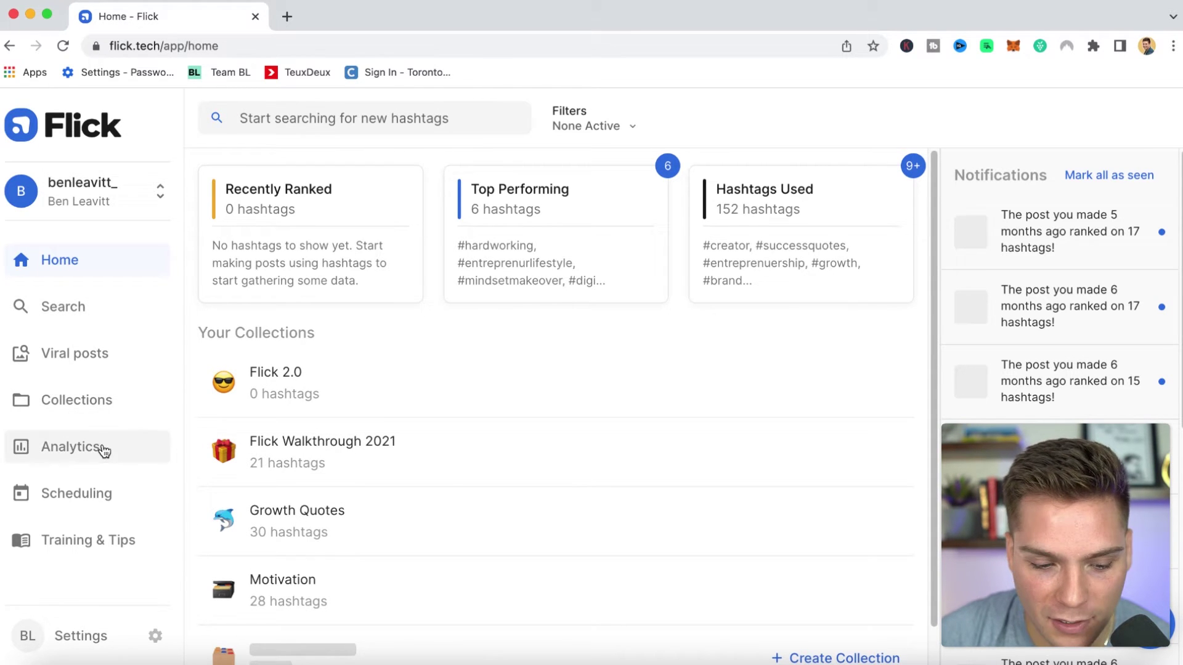
{"action": "left_click", "coordinate": [75, 505]}
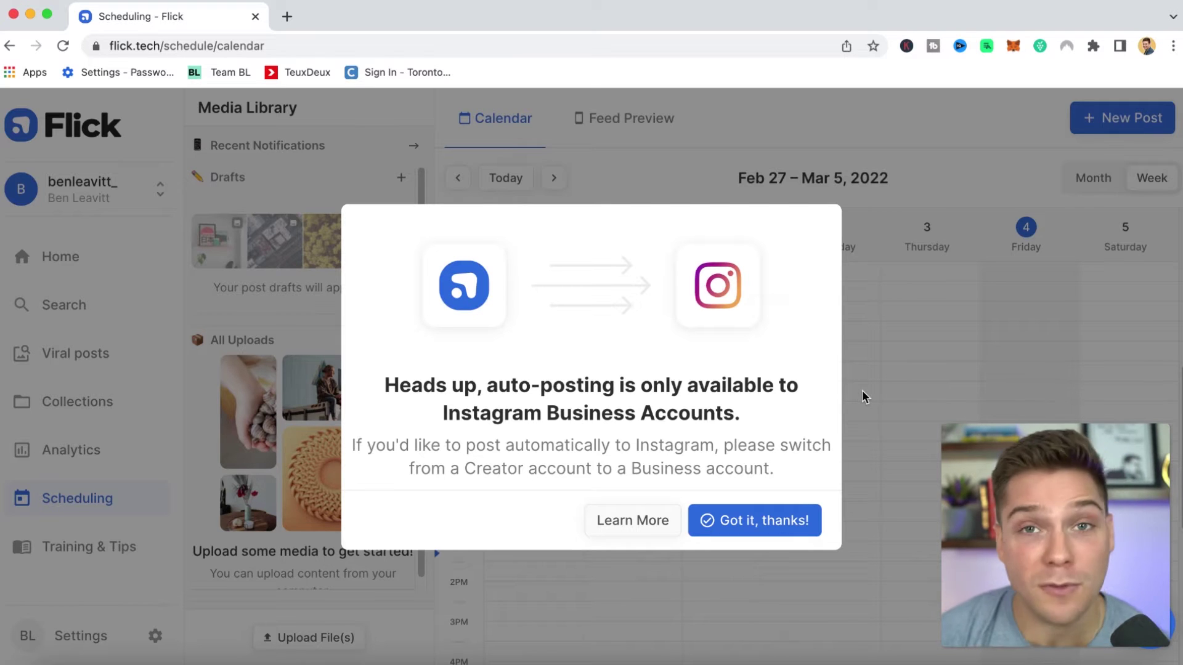
{"action": "key", "text": "Escape"}
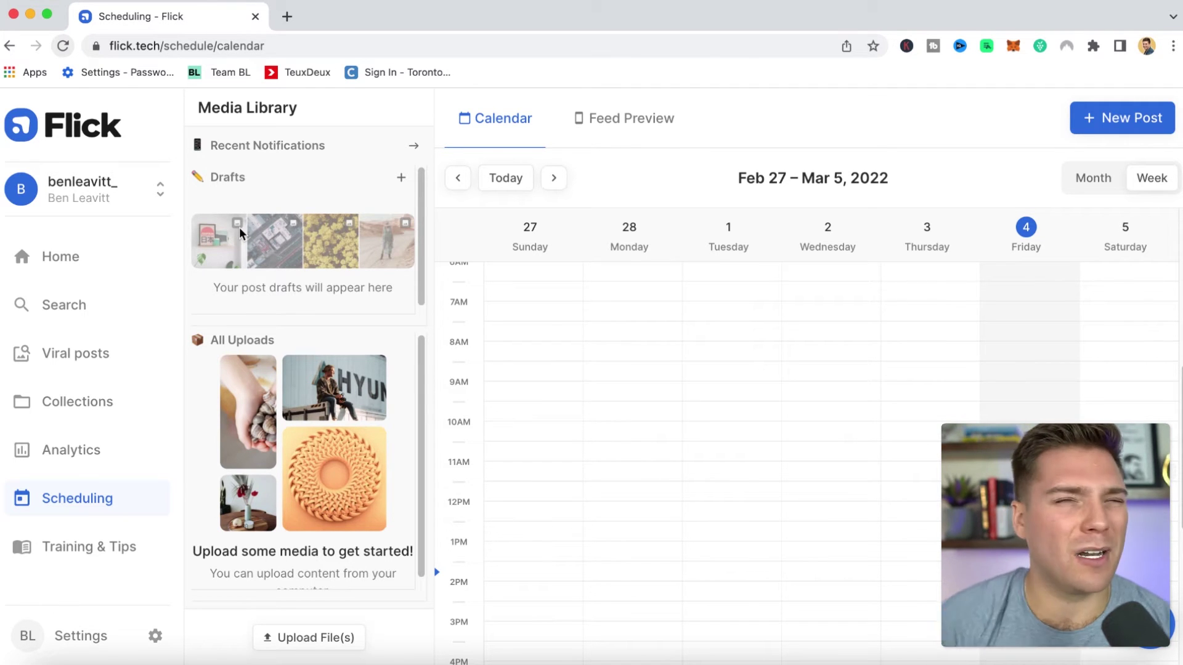
{"action": "scroll", "coordinate": [239, 228], "scroll_direction": "down", "scroll_amount": 1}
{"action": "scroll", "coordinate": [299, 378], "scroll_direction": "down", "scroll_amount": 1}
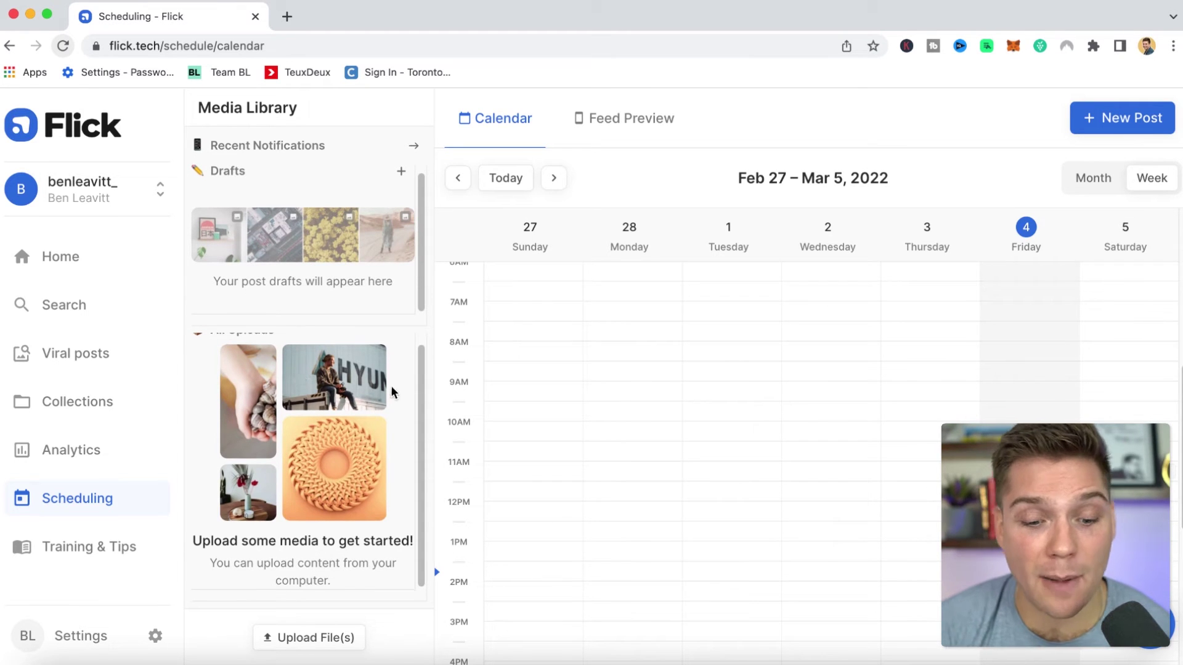
{"action": "scroll", "coordinate": [302, 377], "scroll_direction": "up", "scroll_amount": 1}
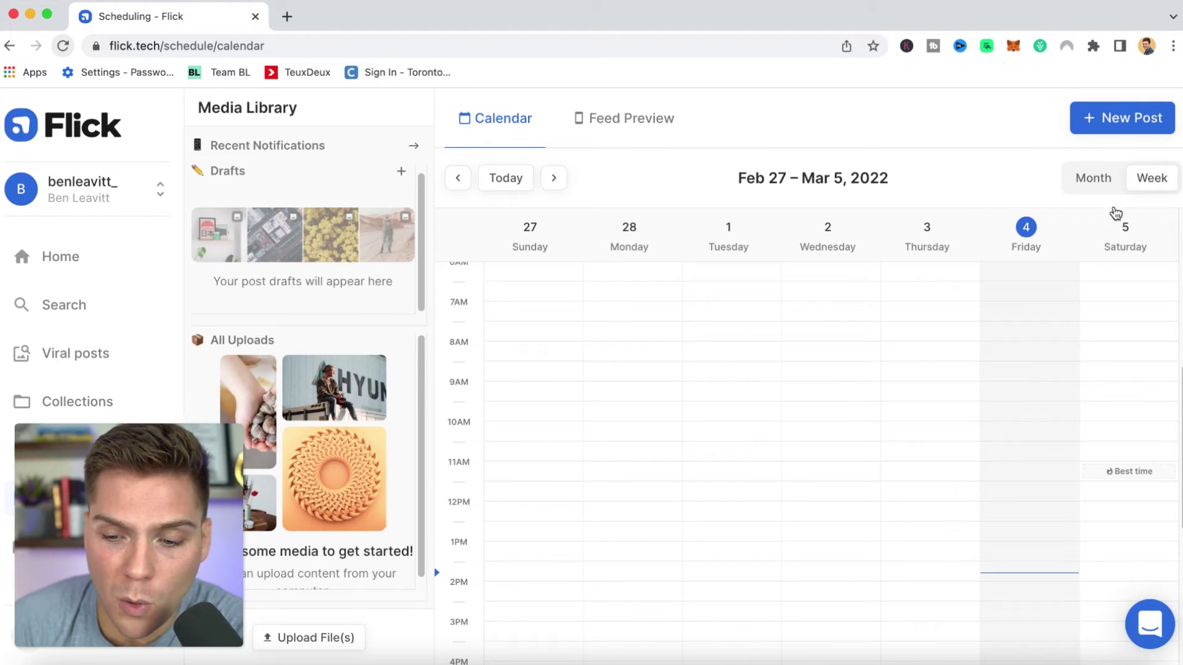
{"action": "left_click", "coordinate": [1103, 192]}
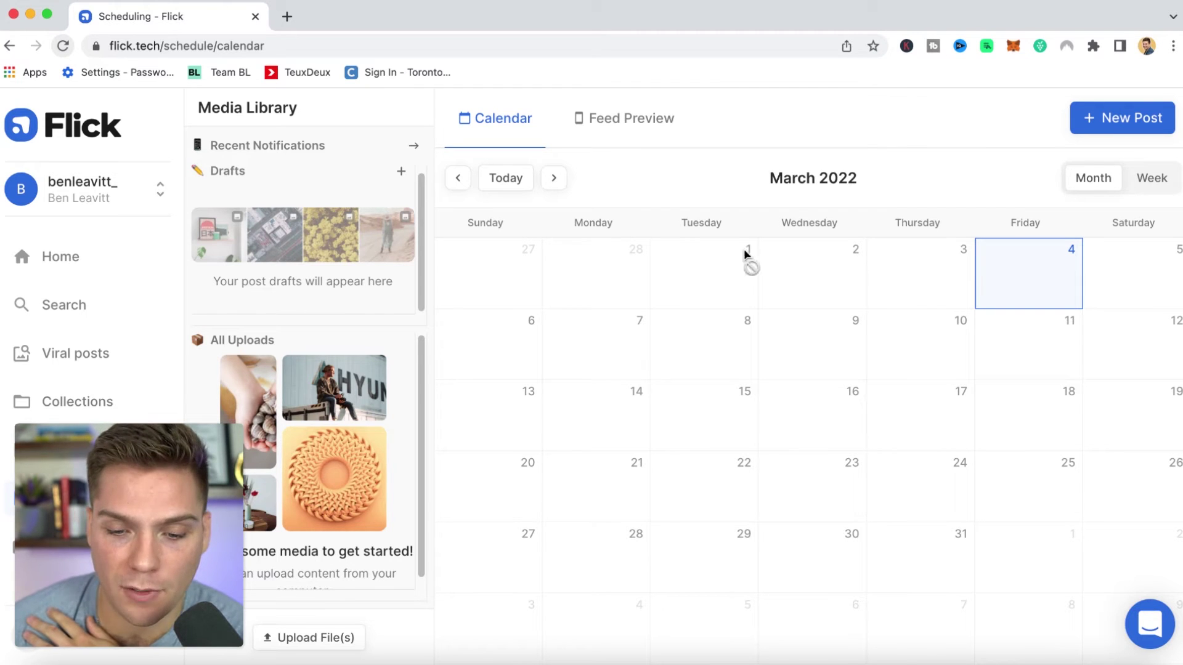
{"action": "left_click", "coordinate": [617, 139]}
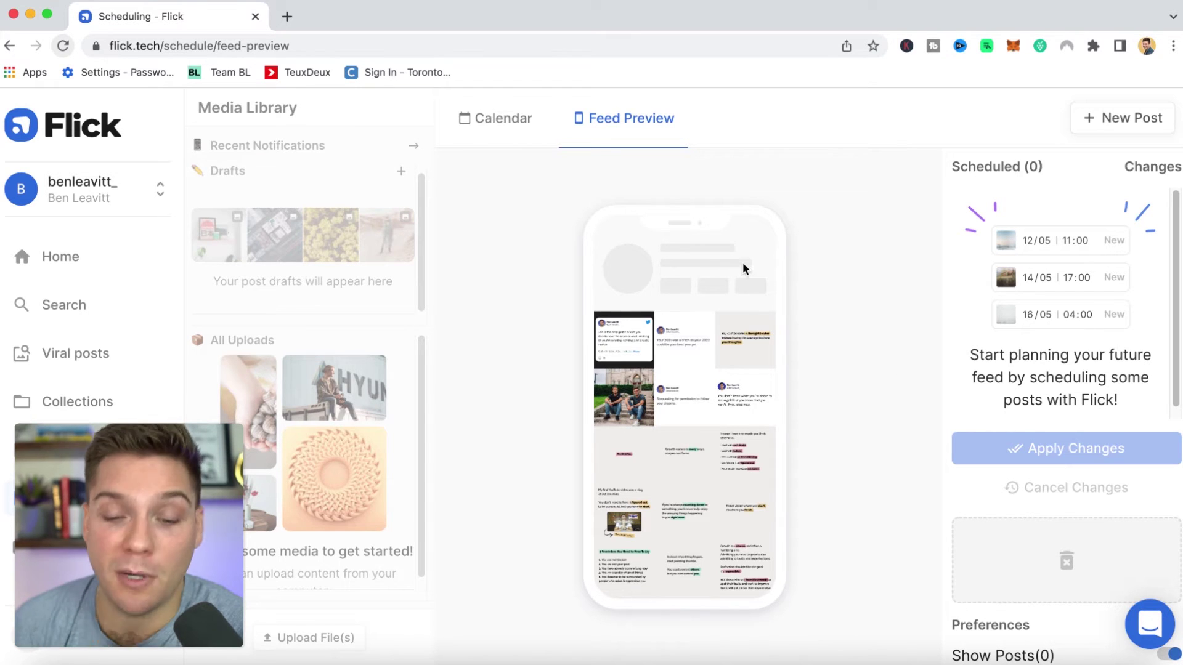
{"action": "left_click", "coordinate": [508, 126]}
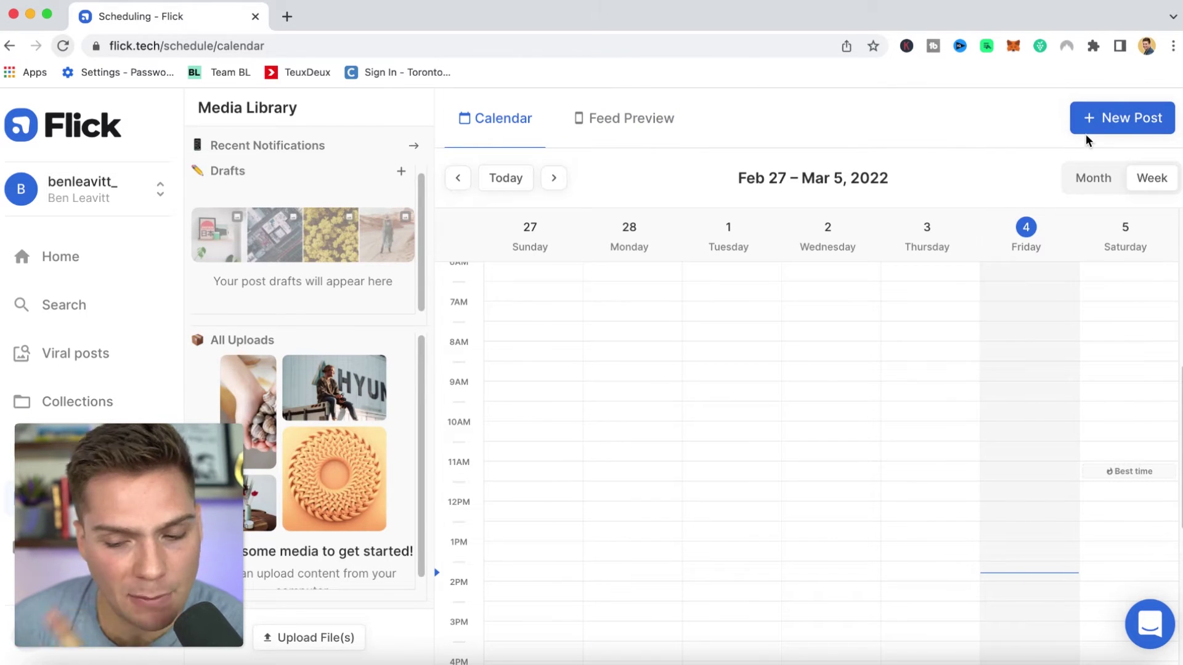
- Upload six Downloads photos, swapping _DNM0026.jpg for _DNM0054.jpg, and start a new Instagram post
{"action": "left_click", "coordinate": [315, 638]}
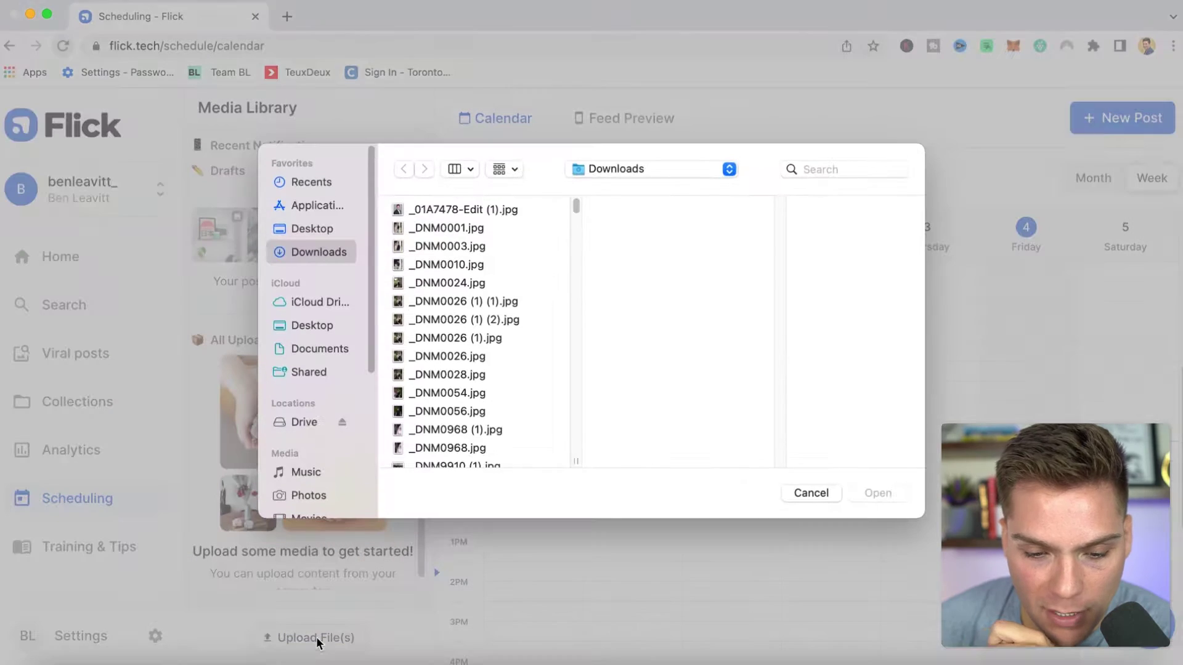
{"action": "left_click", "coordinate": [444, 210]}
{"action": "left_click", "coordinate": [447, 229], "text": "shift"}
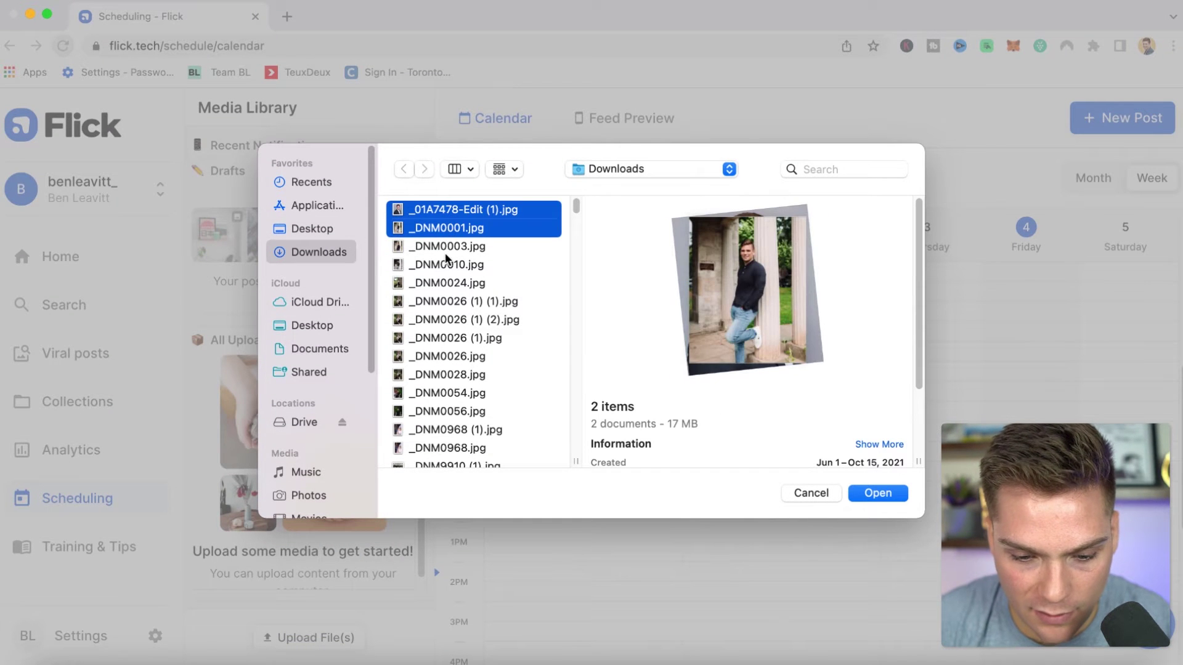
{"action": "left_click", "coordinate": [445, 250], "text": "shift"}
{"action": "left_click", "coordinate": [449, 283], "text": "super"}
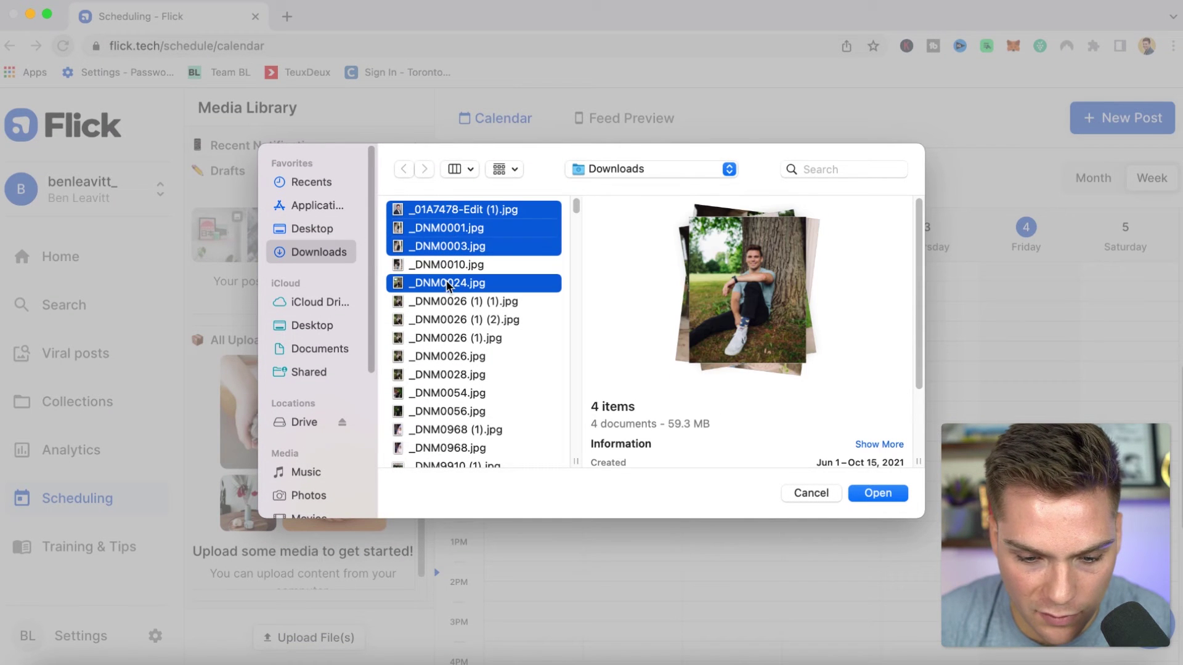
{"action": "left_click", "coordinate": [459, 338], "text": "super"}
{"action": "left_click", "coordinate": [456, 356], "text": "super"}
{"action": "left_click", "coordinate": [456, 356], "text": "super"}
{"action": "left_click", "coordinate": [447, 392], "text": "super"}
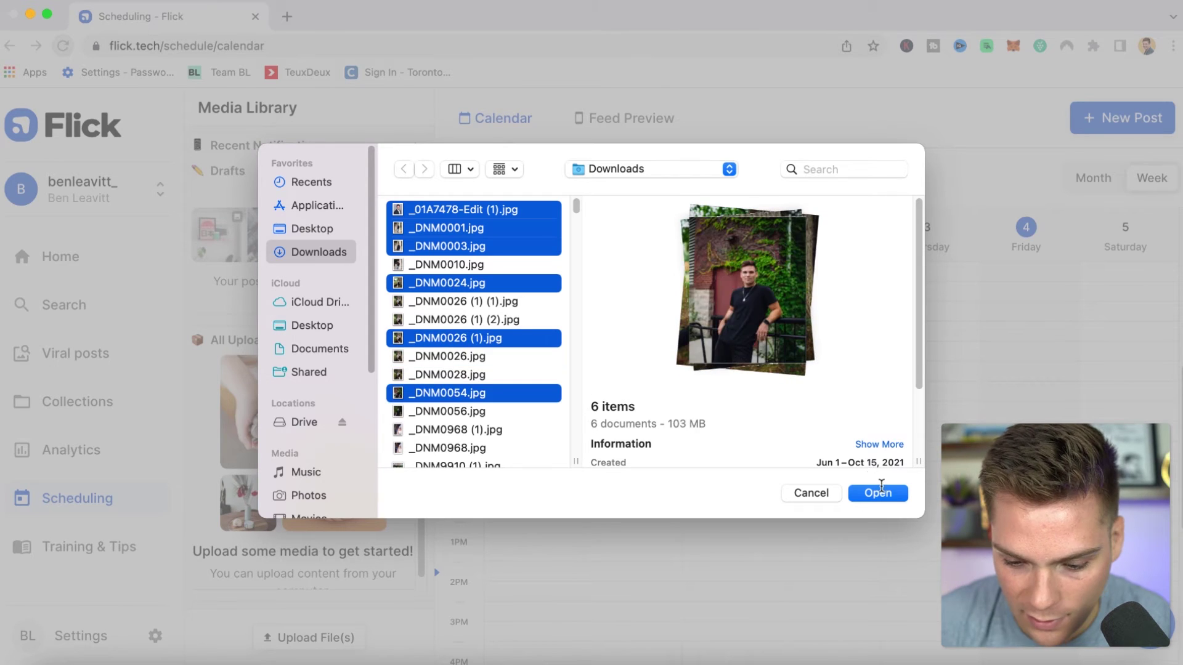
{"action": "left_click", "coordinate": [878, 493]}
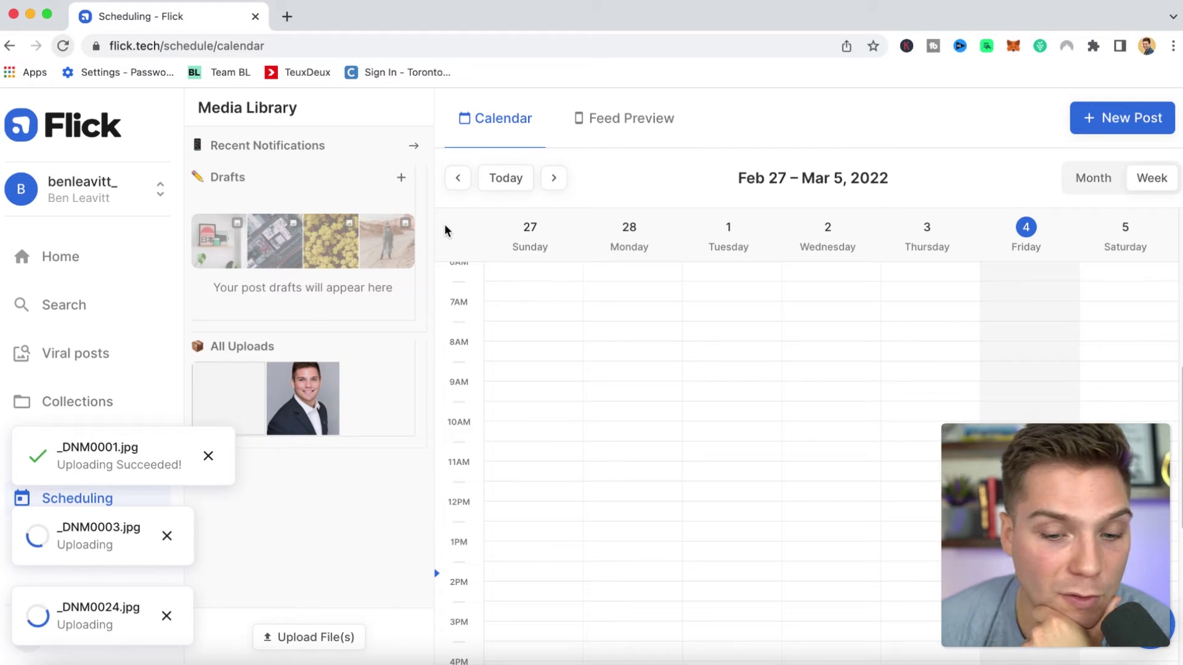
{"action": "left_click", "coordinate": [1117, 118]}
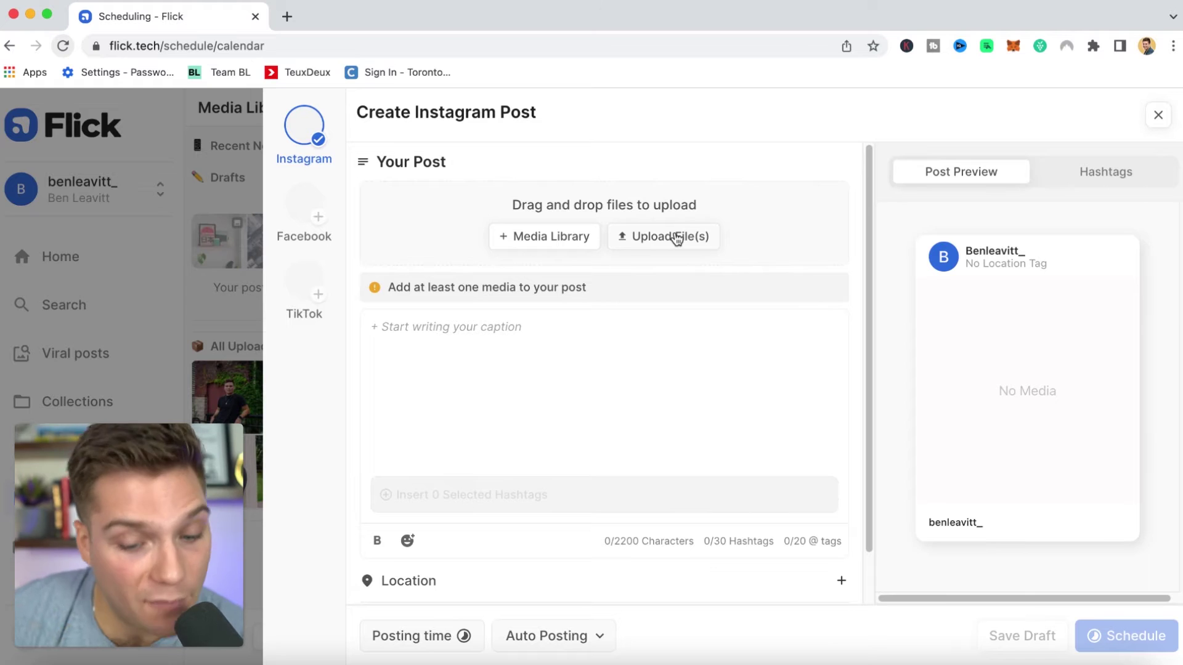
- Attach the suit headshot photo from the Media Library to the post
{"action": "left_click", "coordinate": [543, 242]}
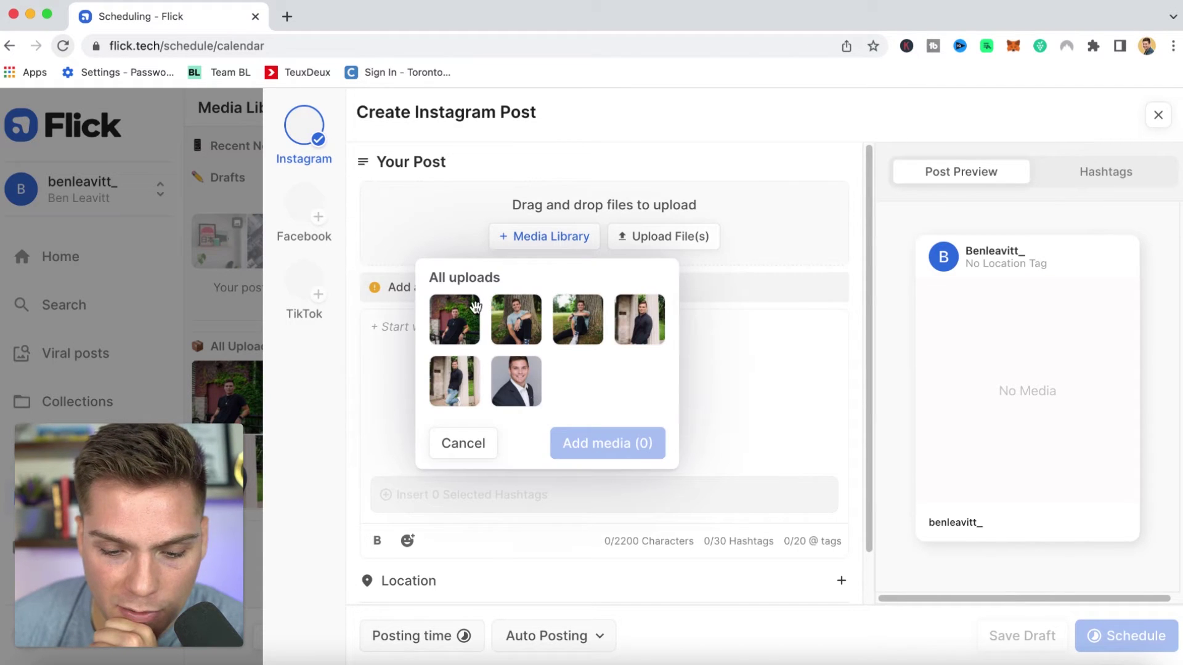
{"action": "left_click", "coordinate": [505, 370]}
{"action": "left_click", "coordinate": [624, 450]}
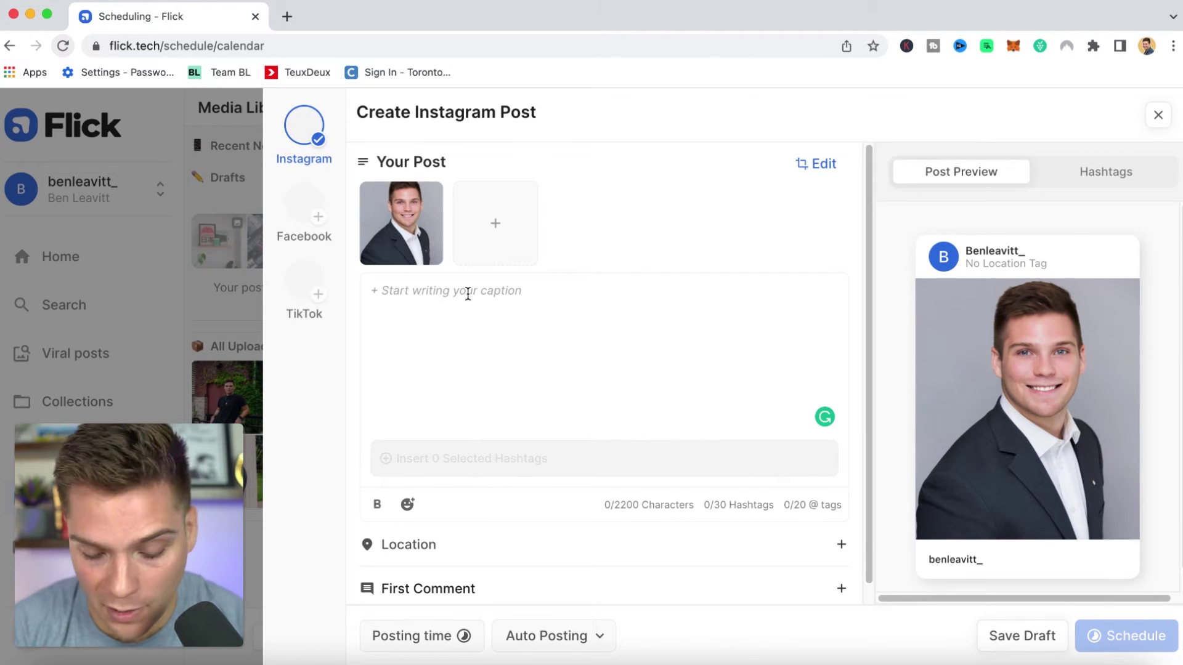
- Write the caption 'Hi, this is a photo of me.' followed by bold 'It really is.'
{"action": "left_click", "coordinate": [468, 294]}
{"action": "type", "text": "Hi"}
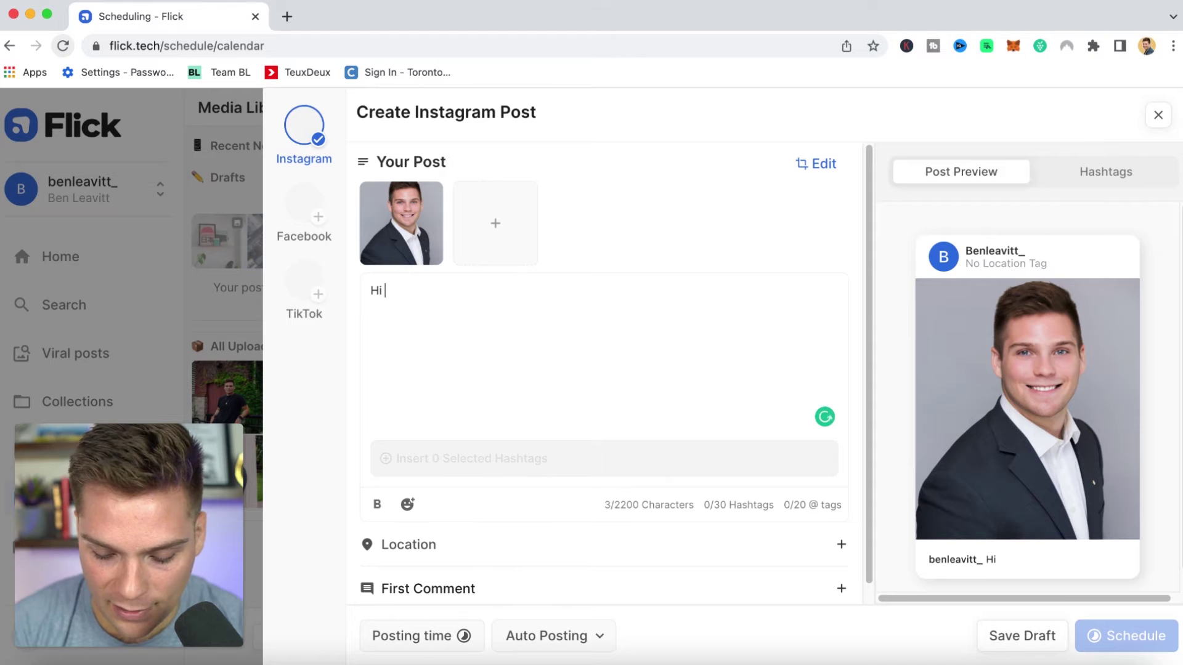
{"action": "type", "text": ", this is a photo of"}
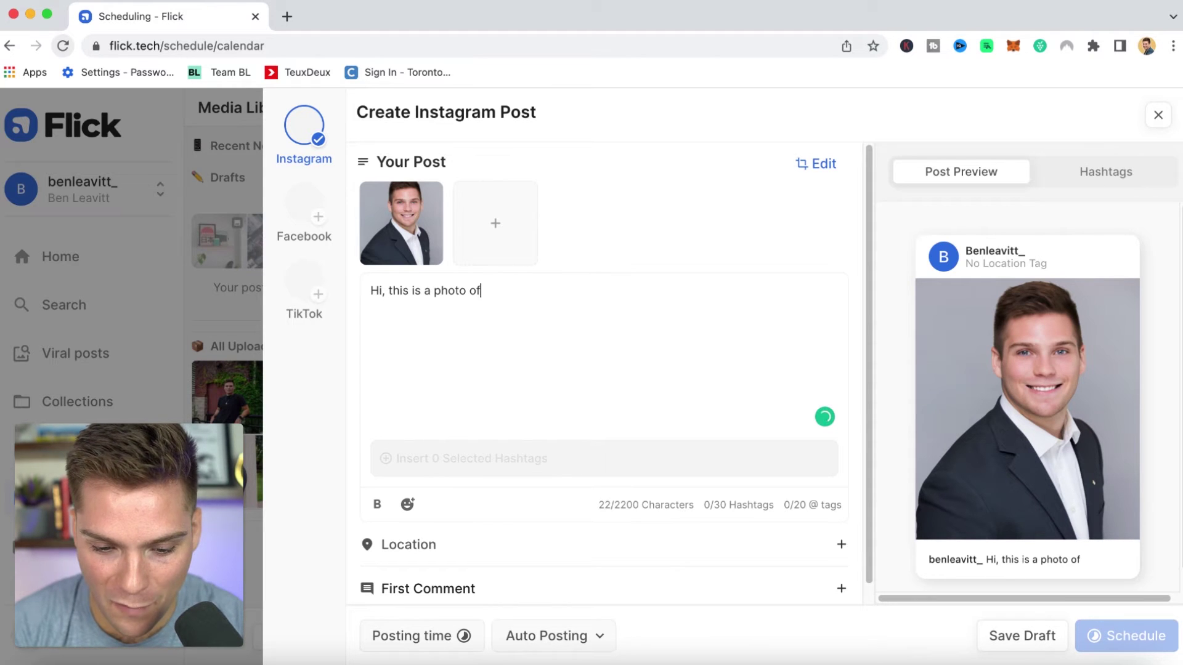
{"action": "type", "text": " me."}
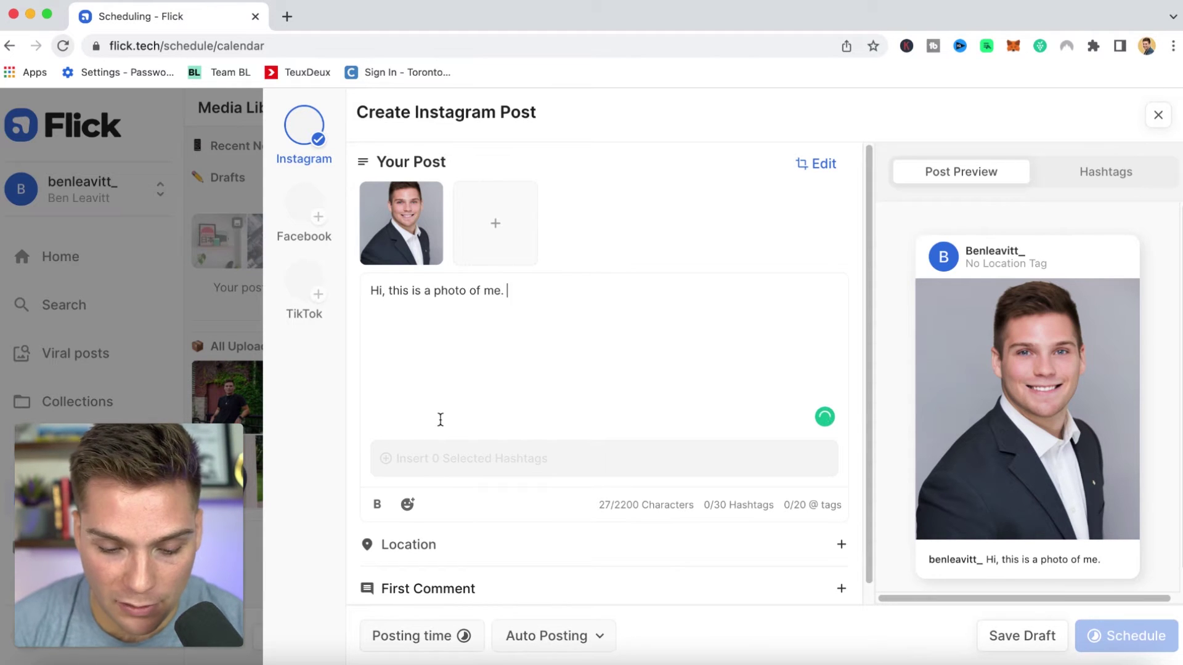
{"action": "left_click", "coordinate": [381, 505]}
{"action": "type", "text": "I"}
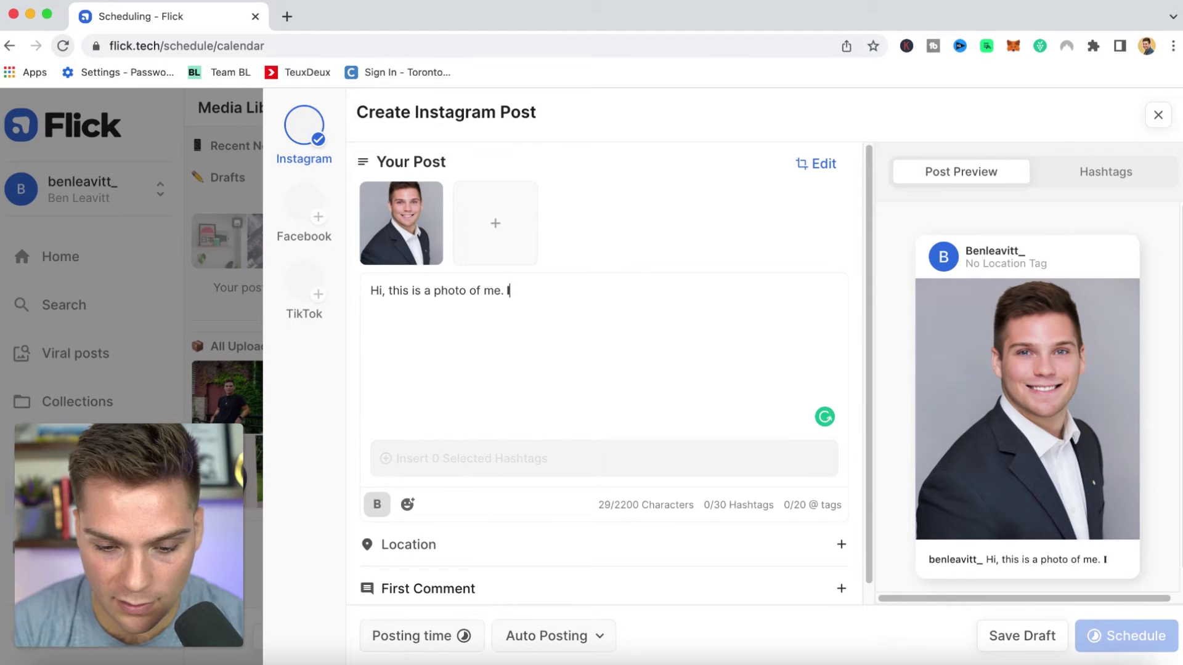
{"action": "type", "text": "t really is."}
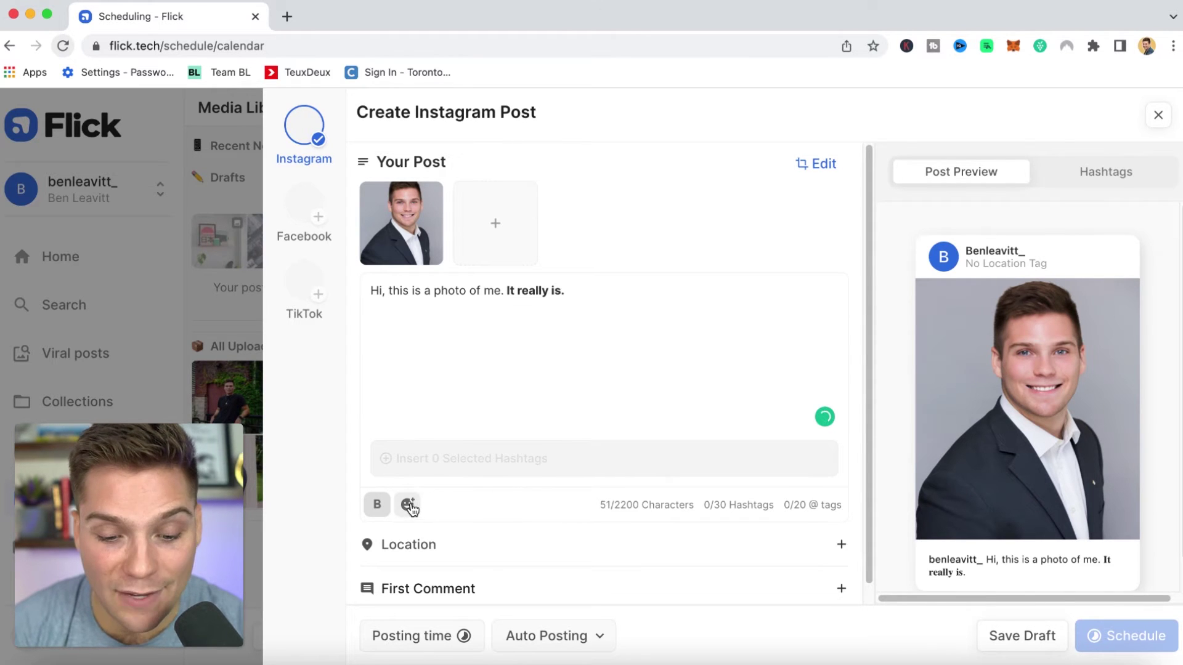
- Add the face-throwing-a-kiss emoji and a new line, then show the hashtag groups
{"action": "left_click", "coordinate": [407, 505]}
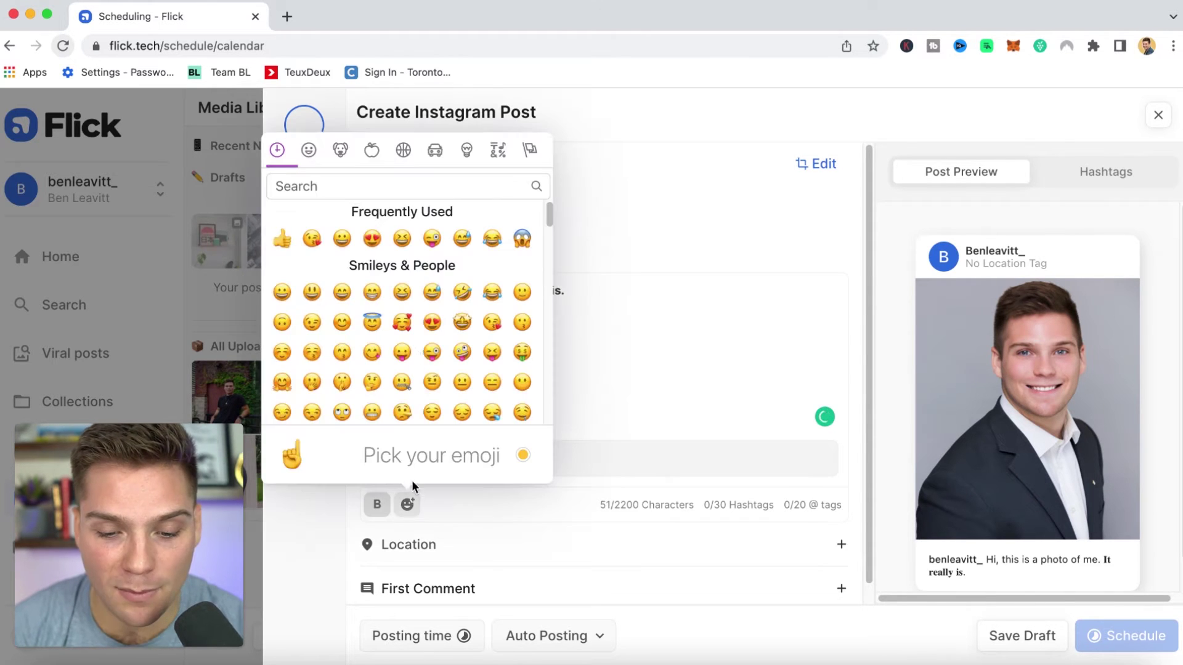
{"action": "left_click", "coordinate": [312, 238]}
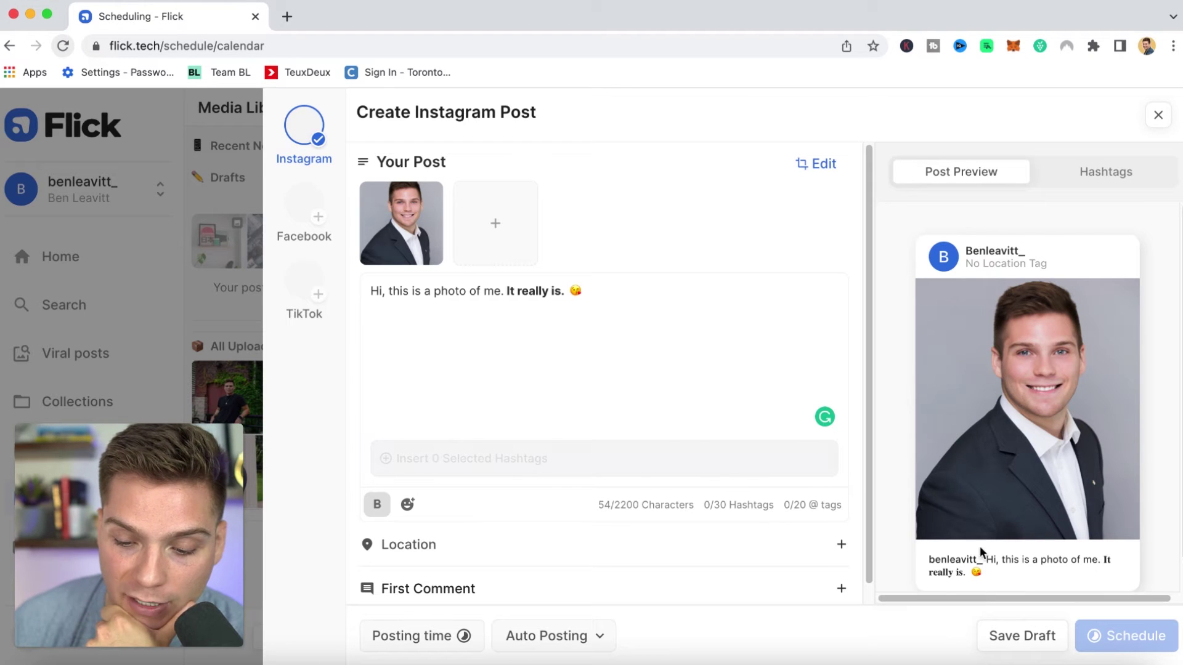
{"action": "scroll", "coordinate": [1047, 573], "scroll_direction": "down", "scroll_amount": 1}
{"action": "scroll", "coordinate": [1047, 570], "scroll_direction": "down", "scroll_amount": 1}
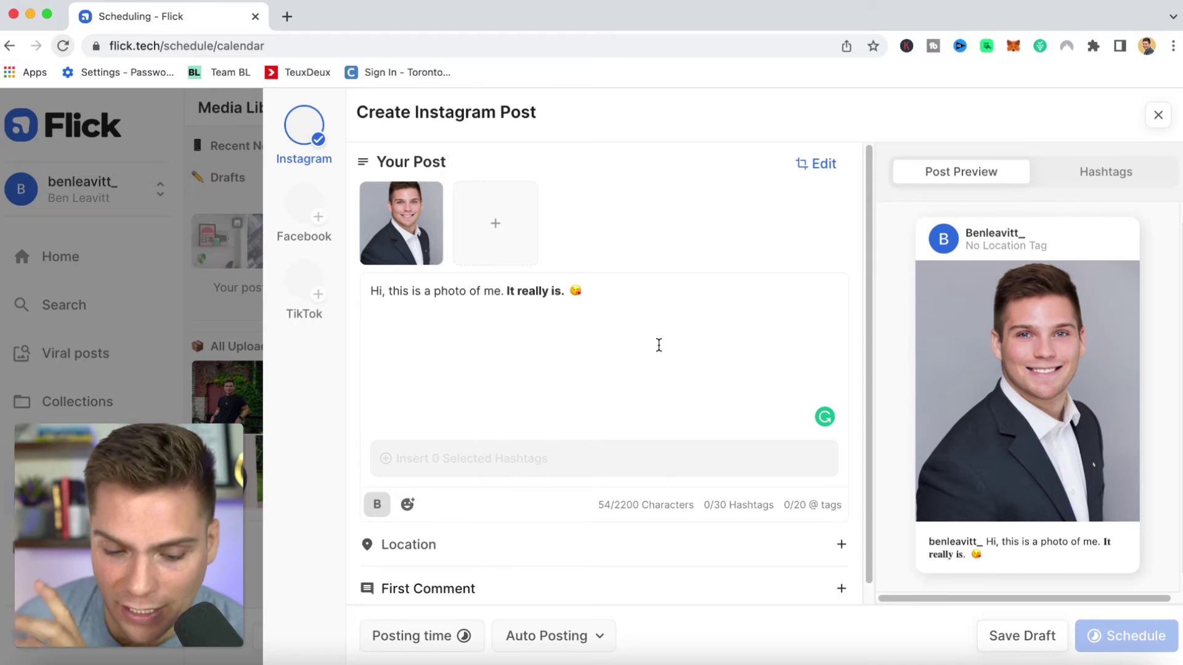
{"action": "key", "text": "Return"}
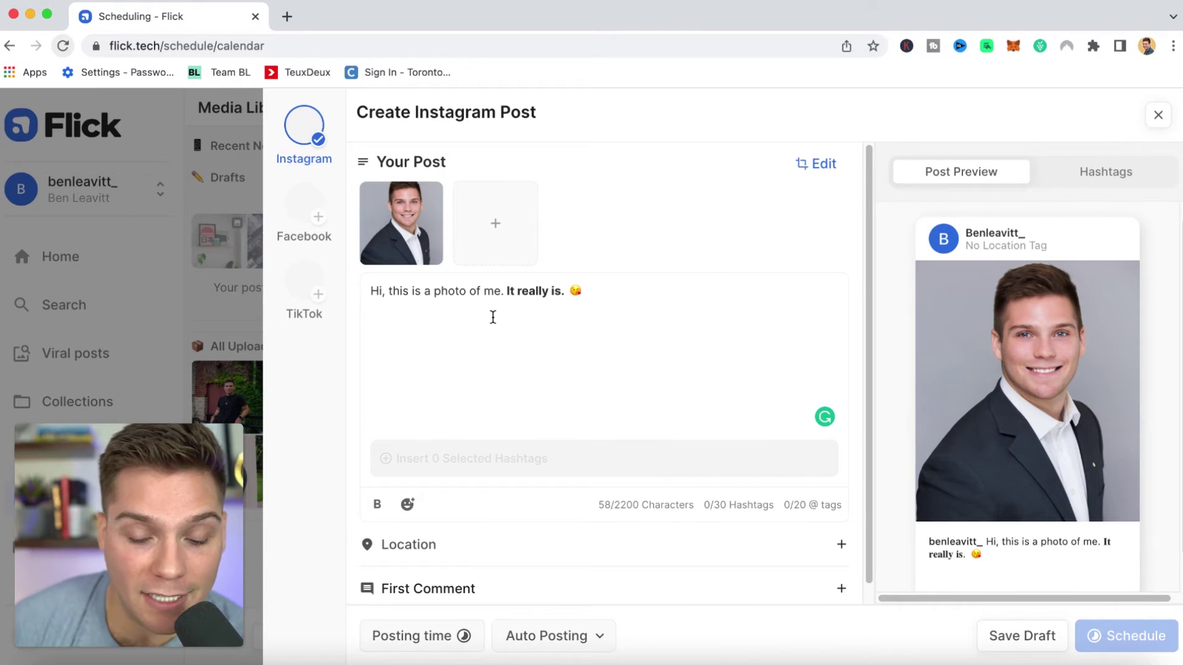
{"action": "left_click", "coordinate": [1117, 178]}
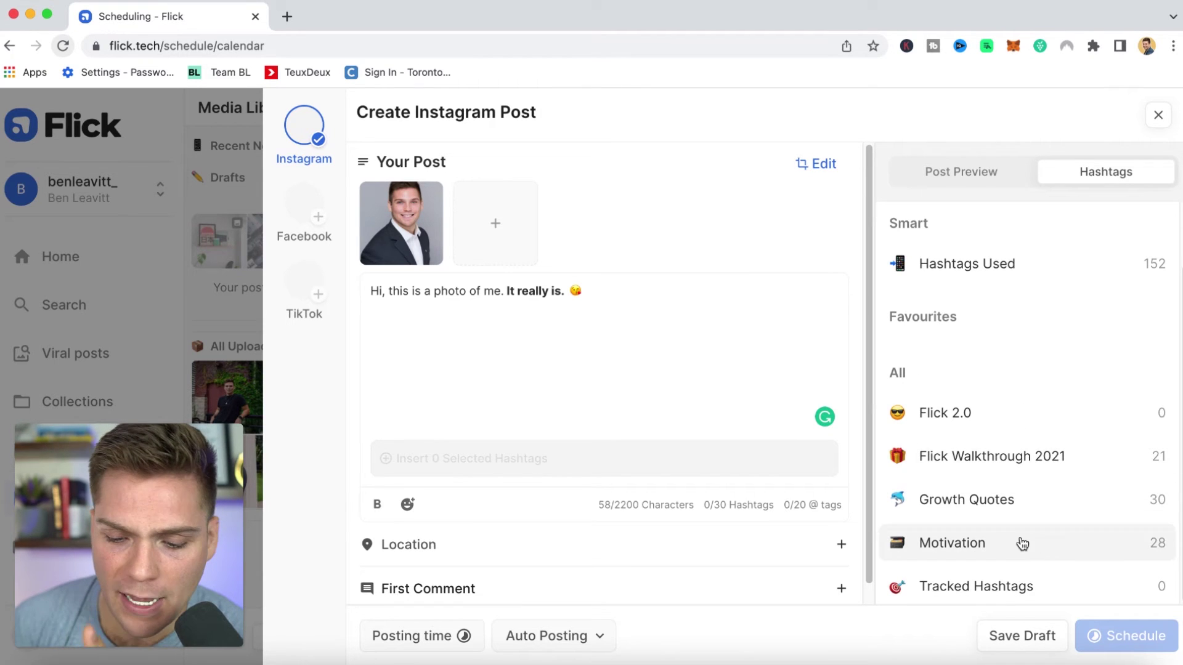
- Insert all 30 Growth Quotes hashtags into the caption and check the post preview
{"action": "left_click", "coordinate": [1007, 499]}
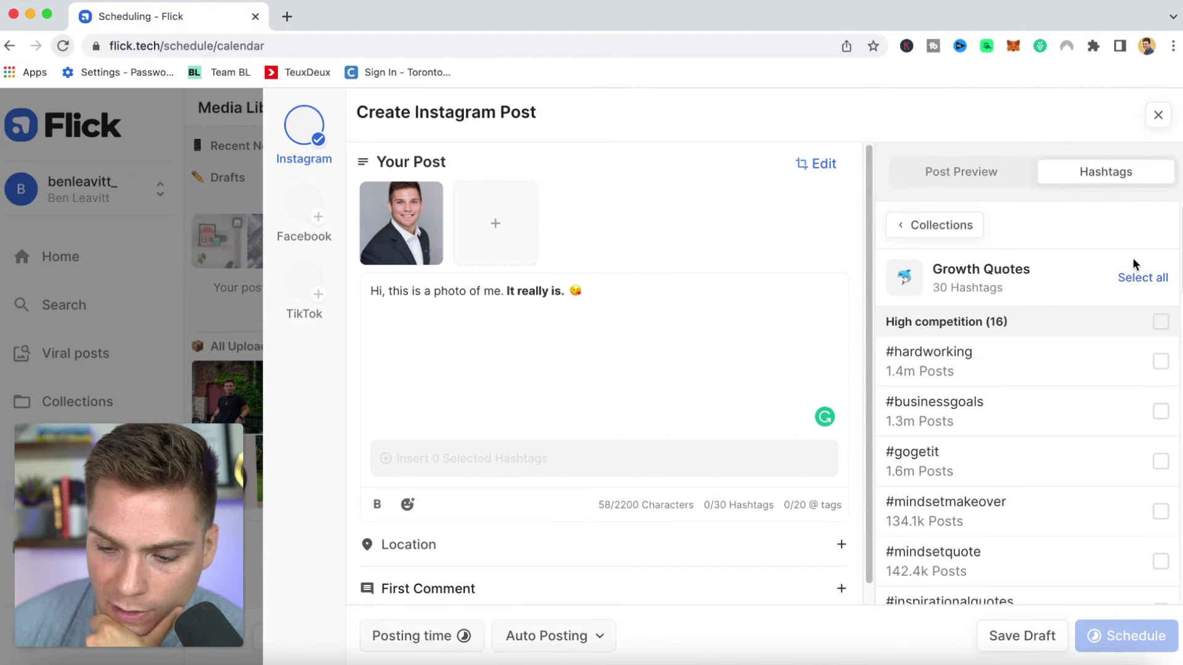
{"action": "left_click", "coordinate": [1145, 283]}
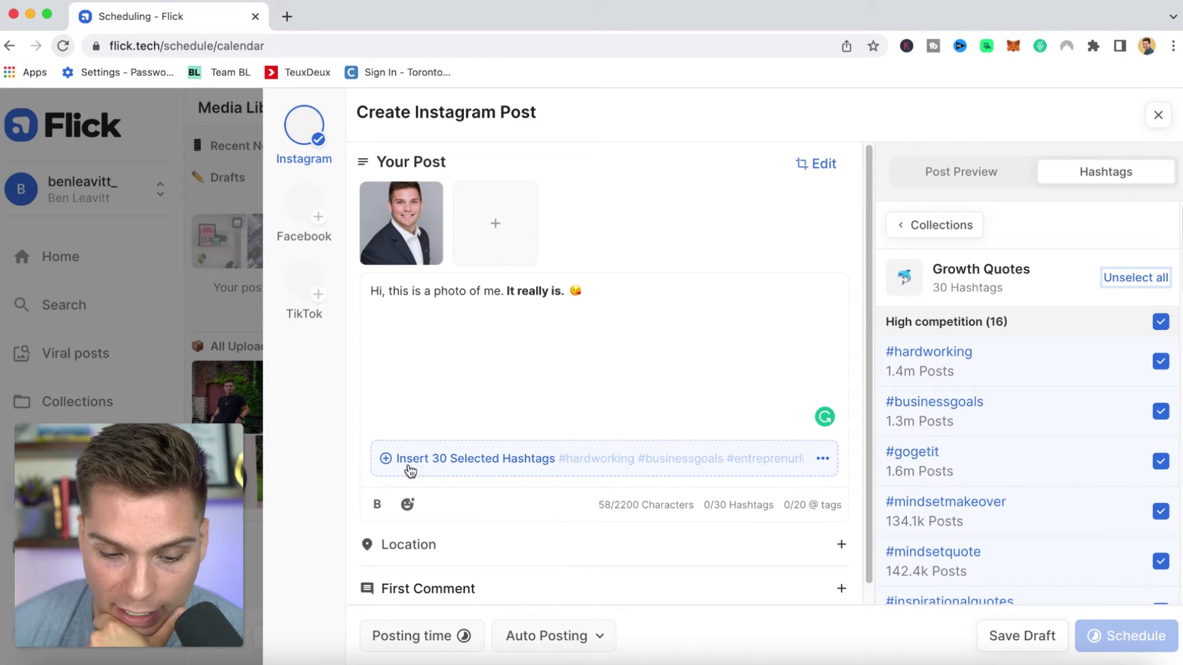
{"action": "left_click", "coordinate": [386, 460]}
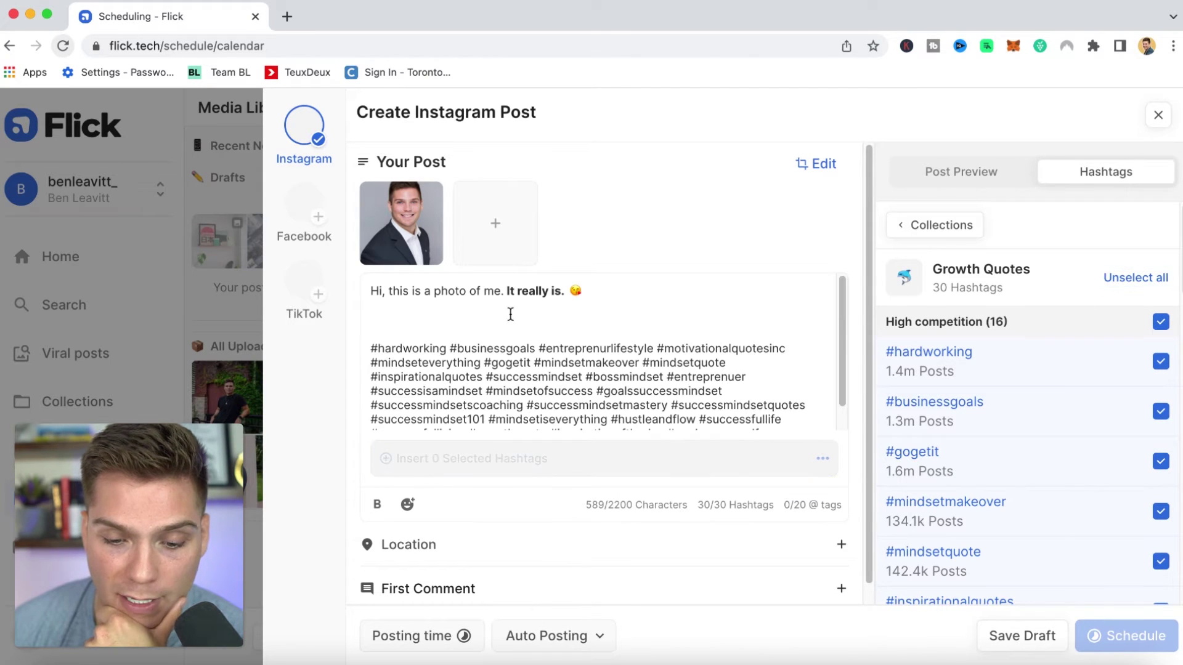
{"action": "left_click", "coordinate": [971, 182]}
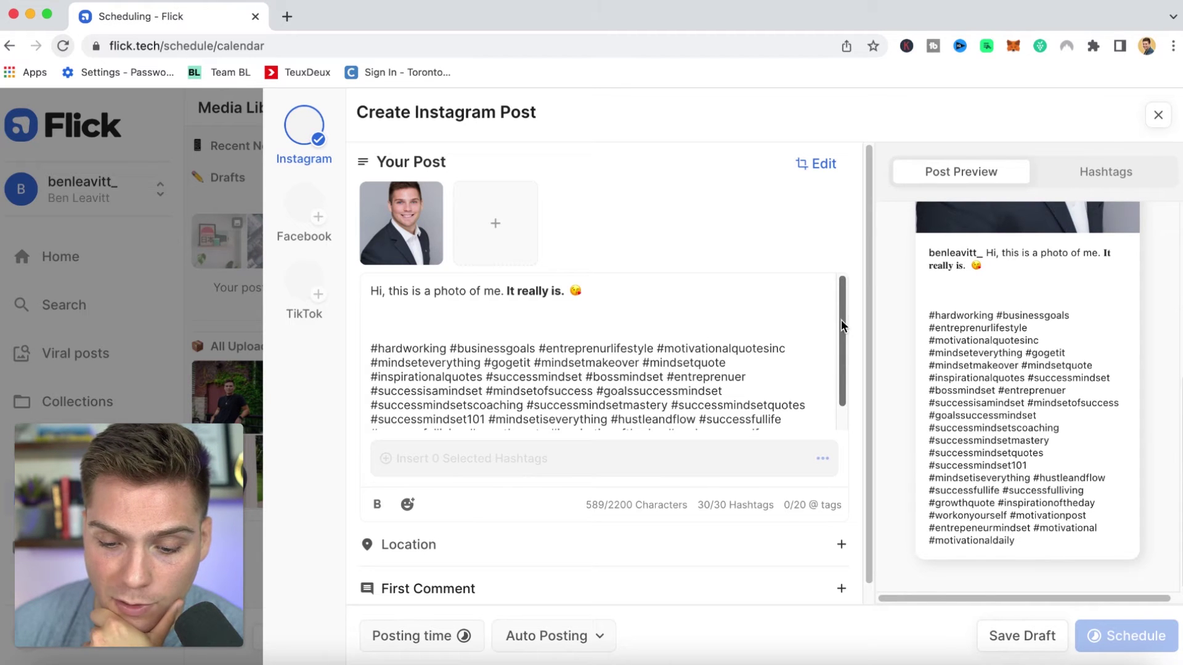
{"action": "scroll", "coordinate": [652, 385], "scroll_direction": "down", "scroll_amount": 1}
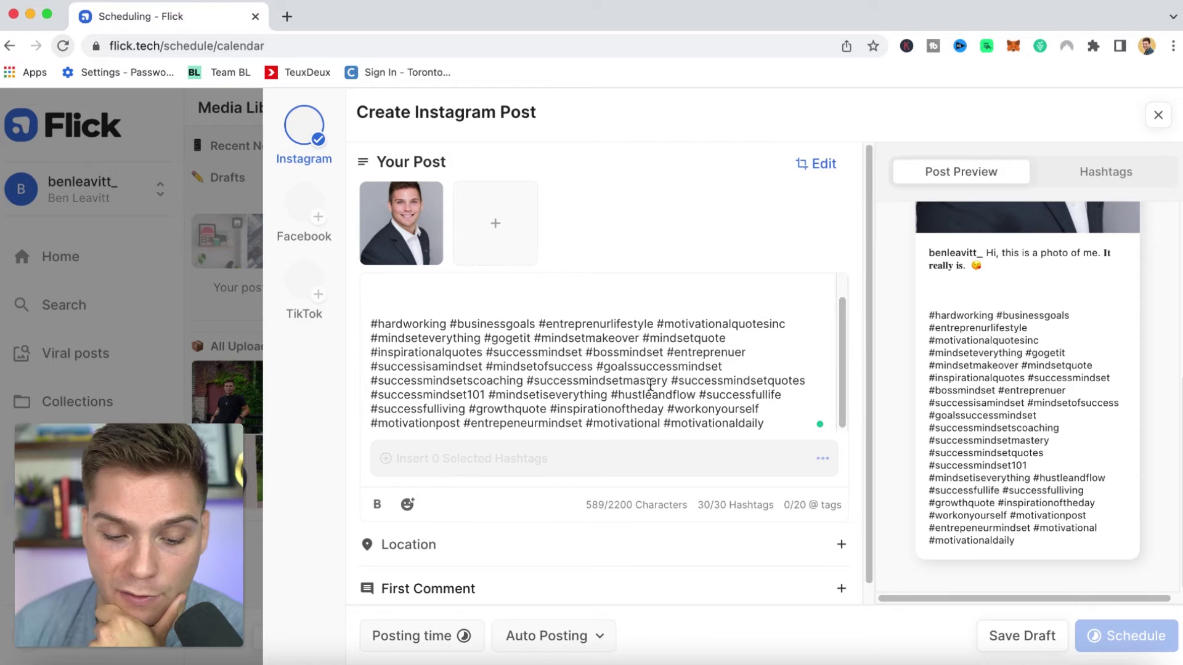
{"action": "scroll", "coordinate": [656, 385], "scroll_direction": "down", "scroll_amount": 1}
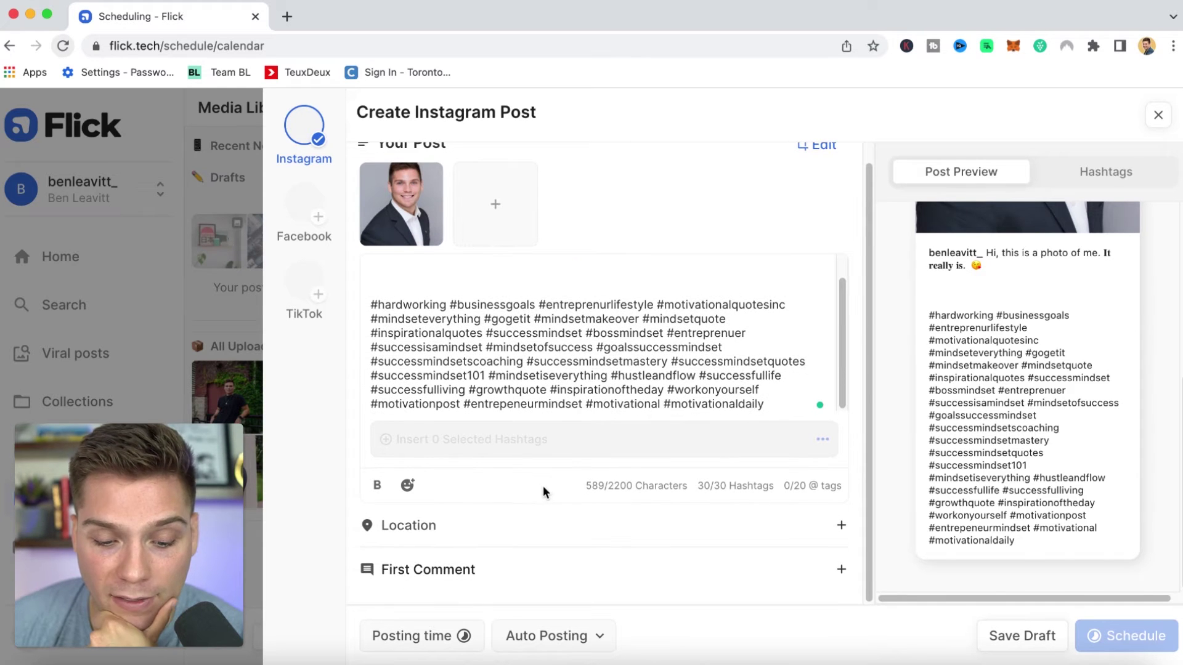
- Set the post location to Toronto, Ontario
{"action": "left_click", "coordinate": [422, 527]}
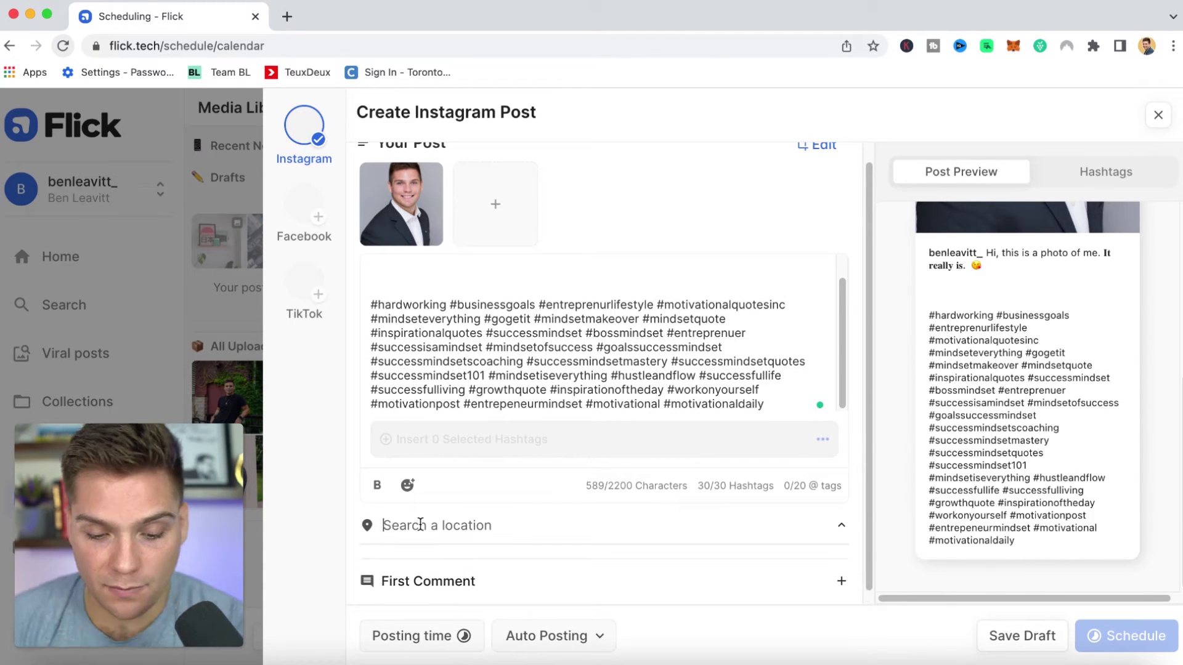
{"action": "type", "text": "toronto, ontario"}
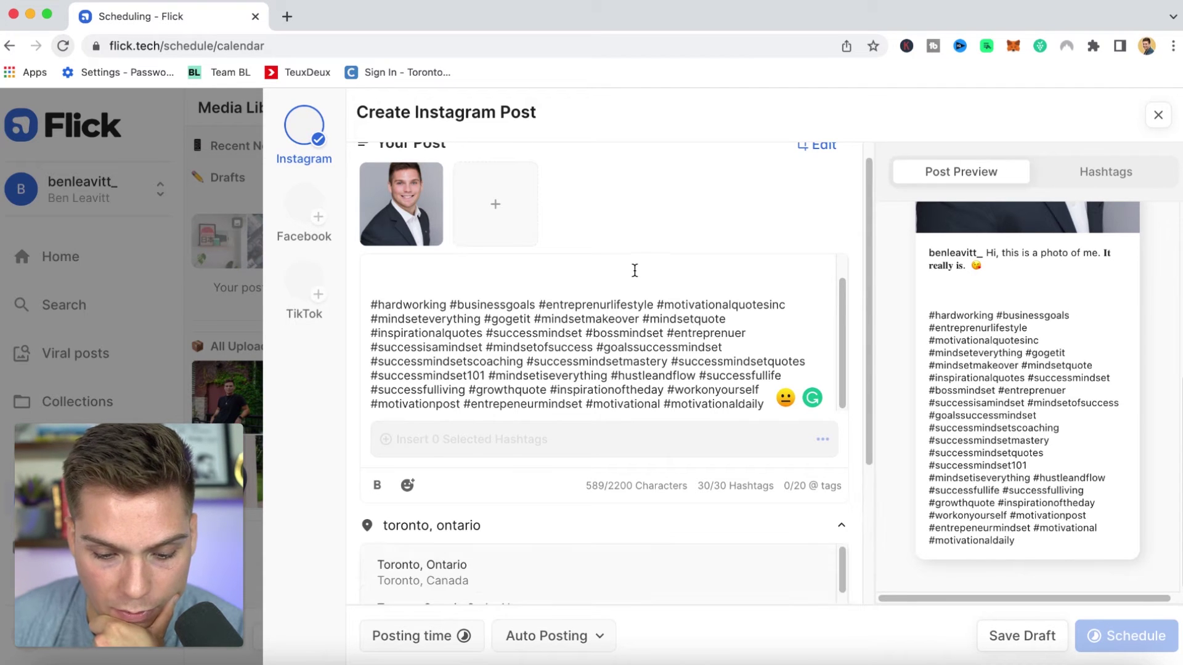
{"action": "left_click", "coordinate": [462, 570]}
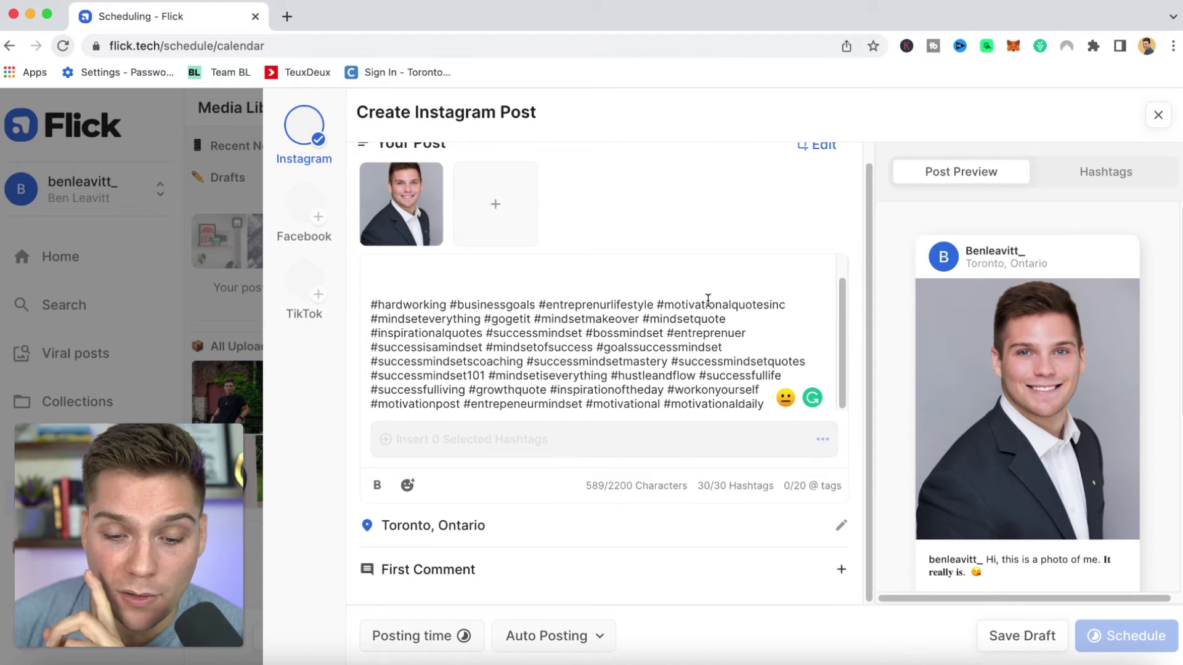
{"action": "scroll", "coordinate": [705, 302], "scroll_direction": "up", "scroll_amount": 2}
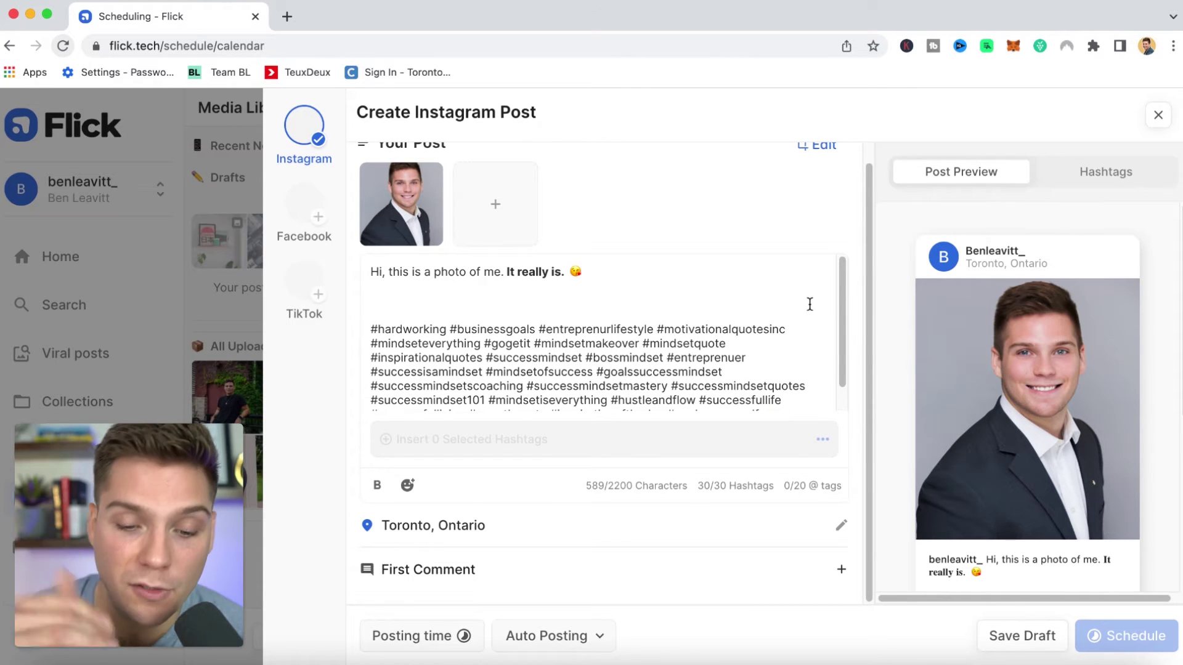
{"action": "scroll", "coordinate": [536, 539], "scroll_direction": "up", "scroll_amount": 1}
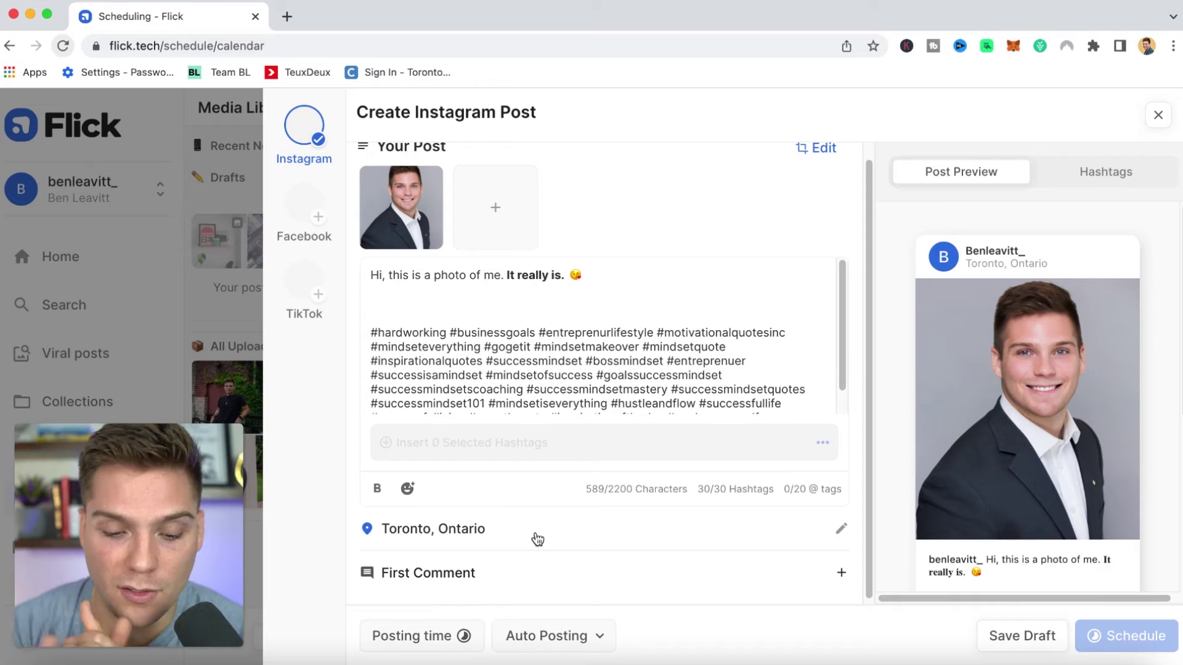
{"action": "scroll", "coordinate": [543, 538], "scroll_direction": "down", "scroll_amount": 1}
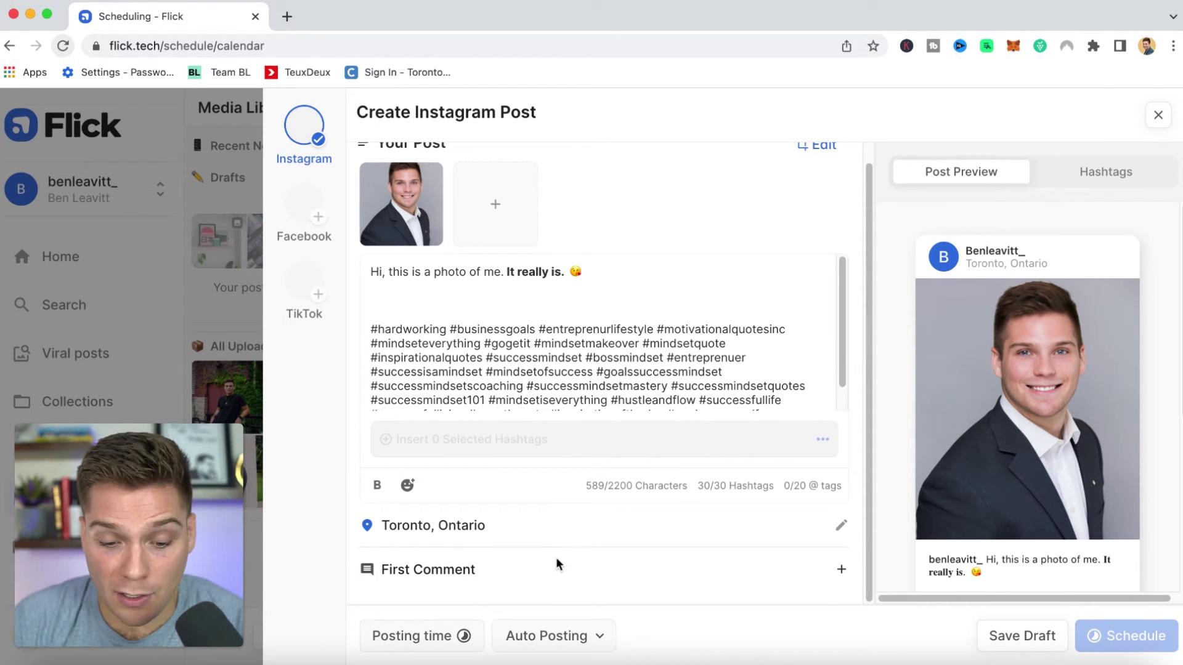
- Expand First Comment, paste the hashtag block into it, and delete the hashtags from the caption
{"action": "left_click", "coordinate": [434, 570]}
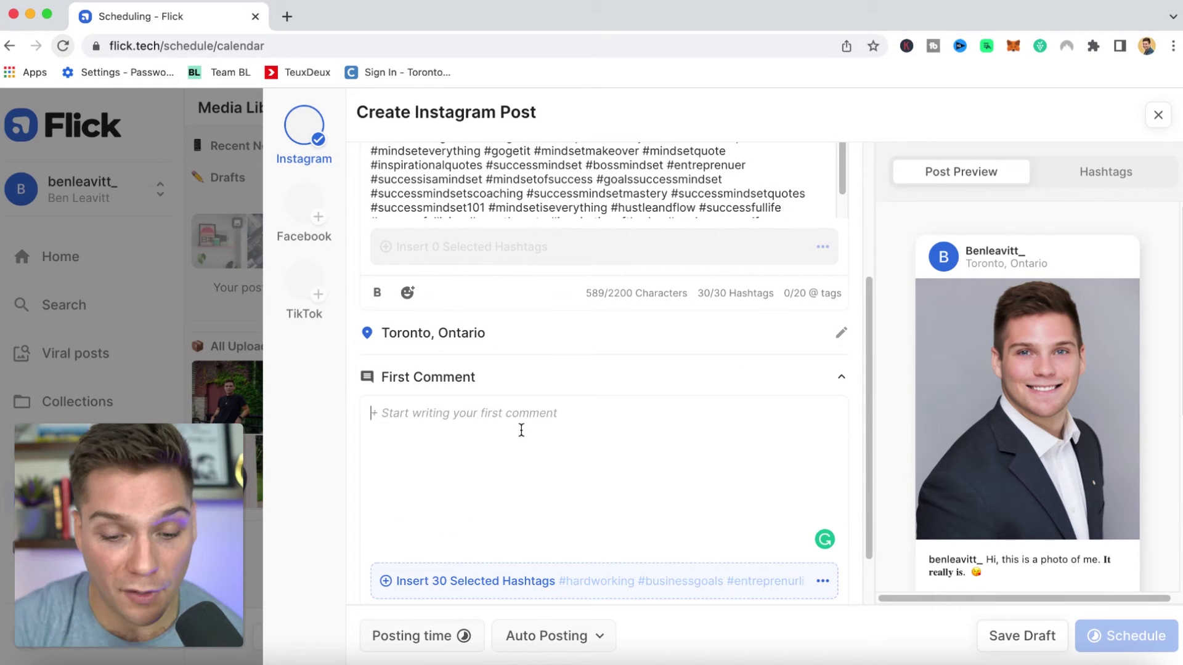
{"action": "left_click", "coordinate": [521, 431]}
{"action": "scroll", "coordinate": [477, 390], "scroll_direction": "up", "scroll_amount": 5}
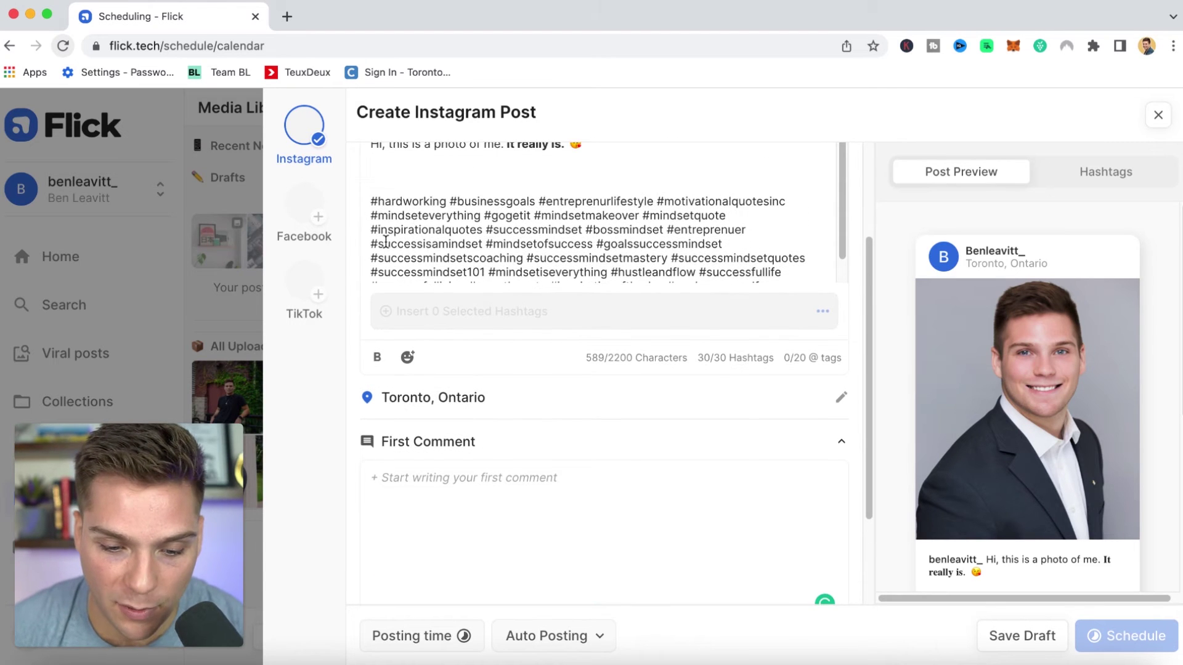
{"action": "left_click_drag", "start_coordinate": [373, 201], "coordinate": [788, 293]}
{"action": "key", "text": "super+c"}
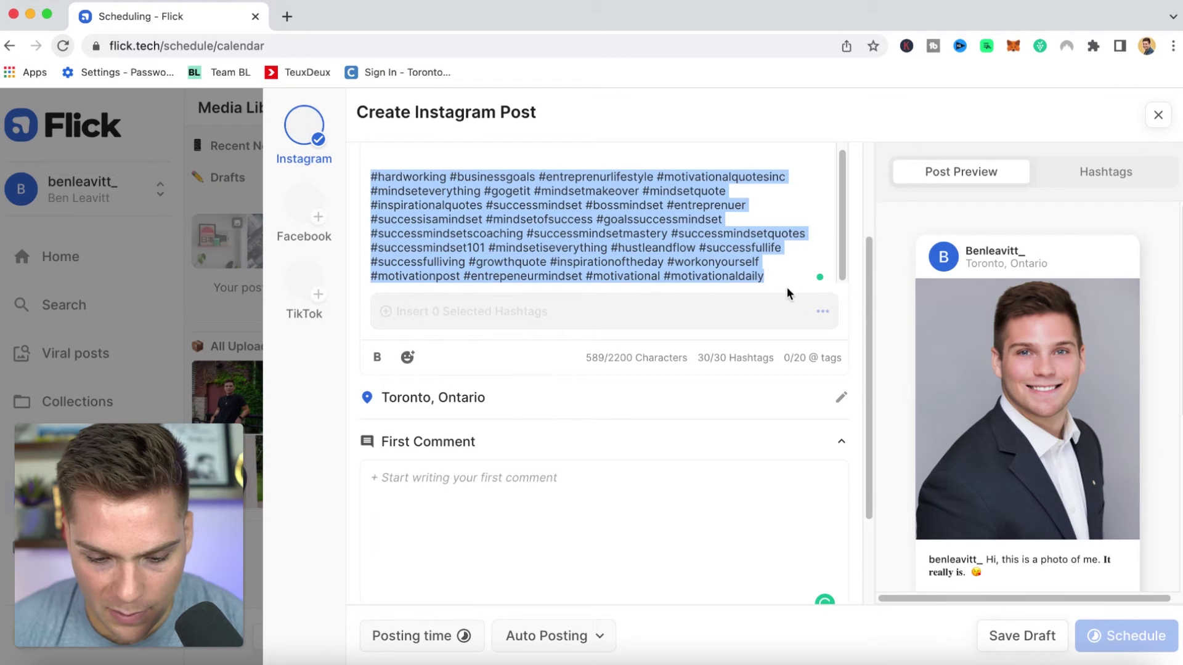
{"action": "left_click", "coordinate": [470, 479]}
{"action": "key", "text": "super+v"}
{"action": "left_click_drag", "start_coordinate": [771, 277], "coordinate": [361, 178]}
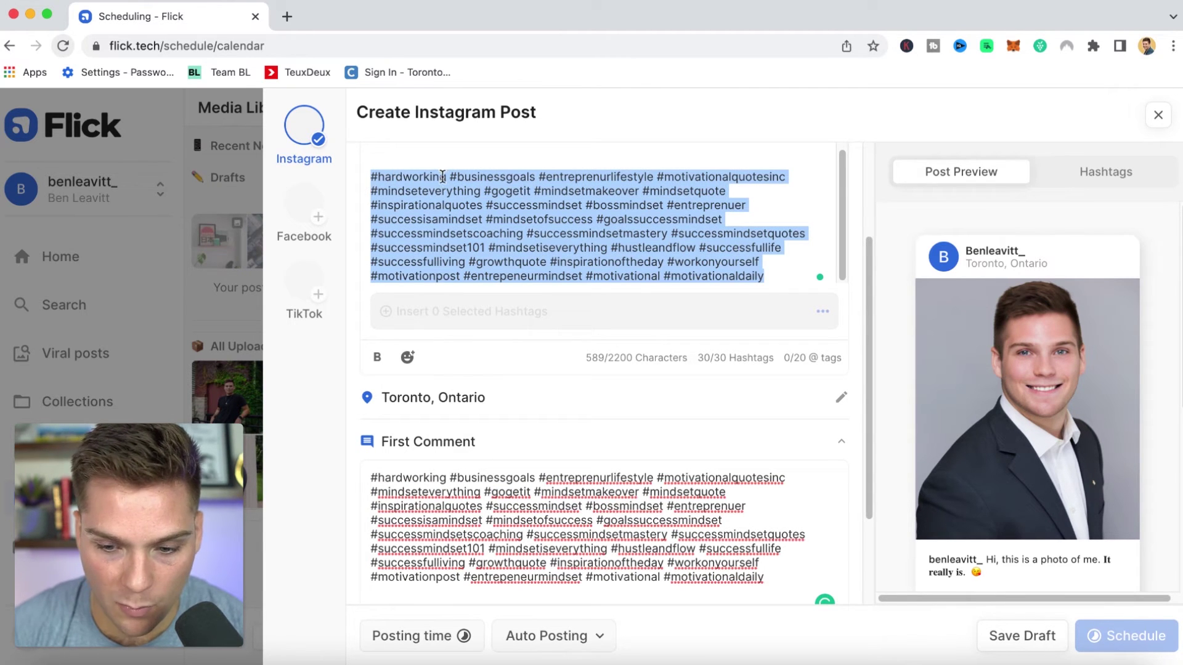
{"action": "left_click", "coordinate": [769, 277]}
{"action": "left_click_drag", "start_coordinate": [769, 276], "coordinate": [369, 177]}
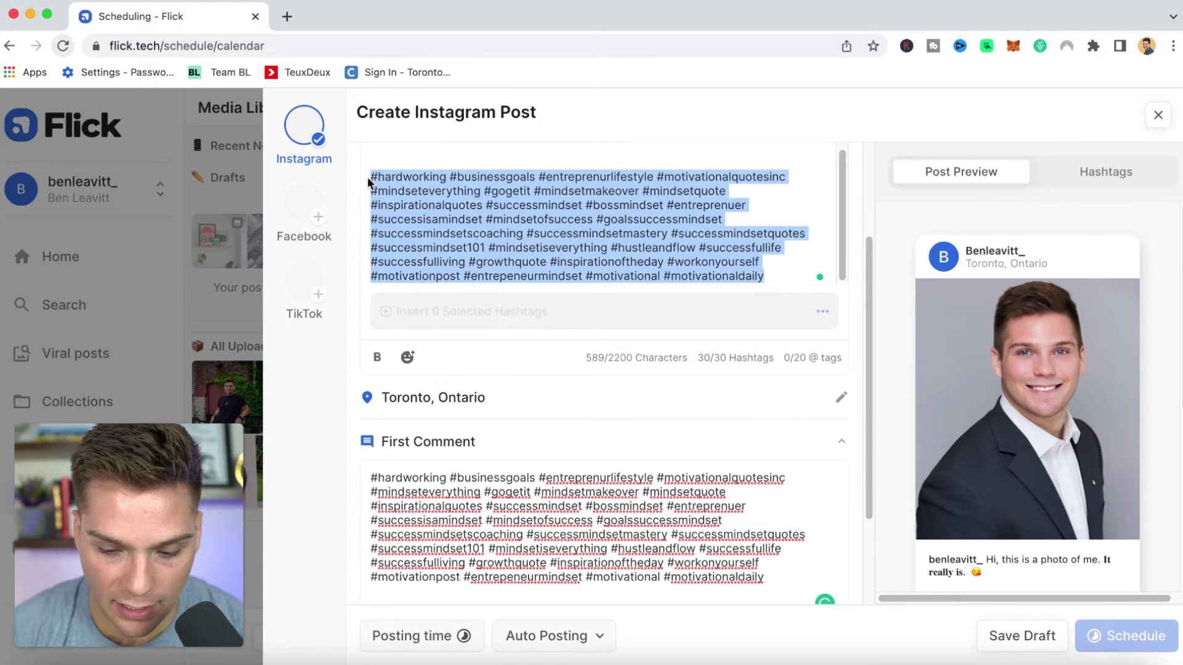
{"action": "key", "text": "BackSpace"}
- Clear the first comment and reinsert the 30 Growth Quotes hashtags there from the collection
{"action": "left_click", "coordinate": [1122, 172]}
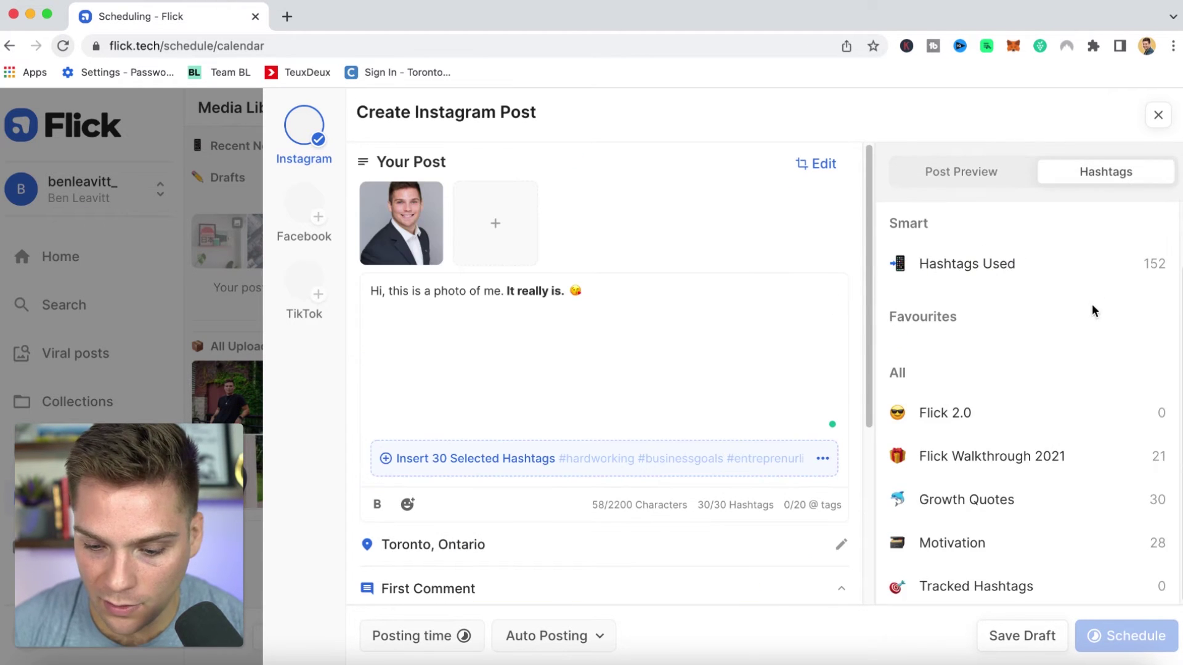
{"action": "left_click", "coordinate": [1035, 516]}
{"action": "scroll", "coordinate": [1013, 499], "scroll_direction": "down", "scroll_amount": 5}
{"action": "scroll", "coordinate": [595, 481], "scroll_direction": "down", "scroll_amount": 2}
{"action": "scroll", "coordinate": [594, 481], "scroll_direction": "down", "scroll_amount": 3}
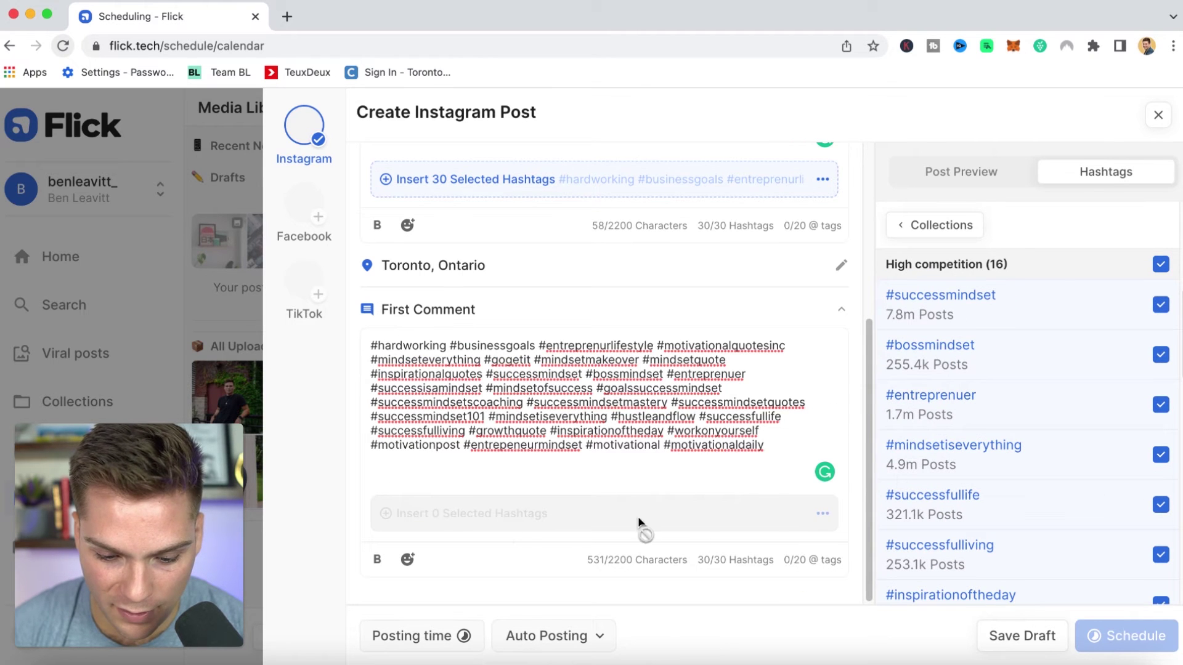
{"action": "left_click", "coordinate": [1161, 266]}
{"action": "left_click", "coordinate": [1161, 266]}
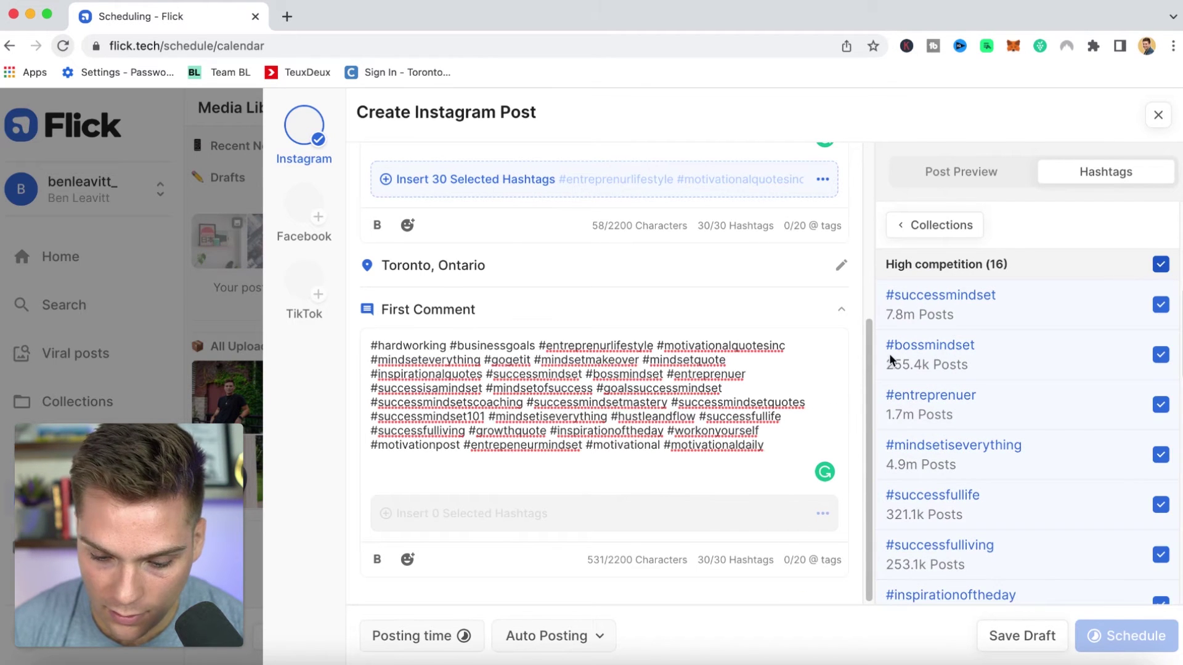
{"action": "scroll", "coordinate": [524, 411], "scroll_direction": "up", "scroll_amount": 3}
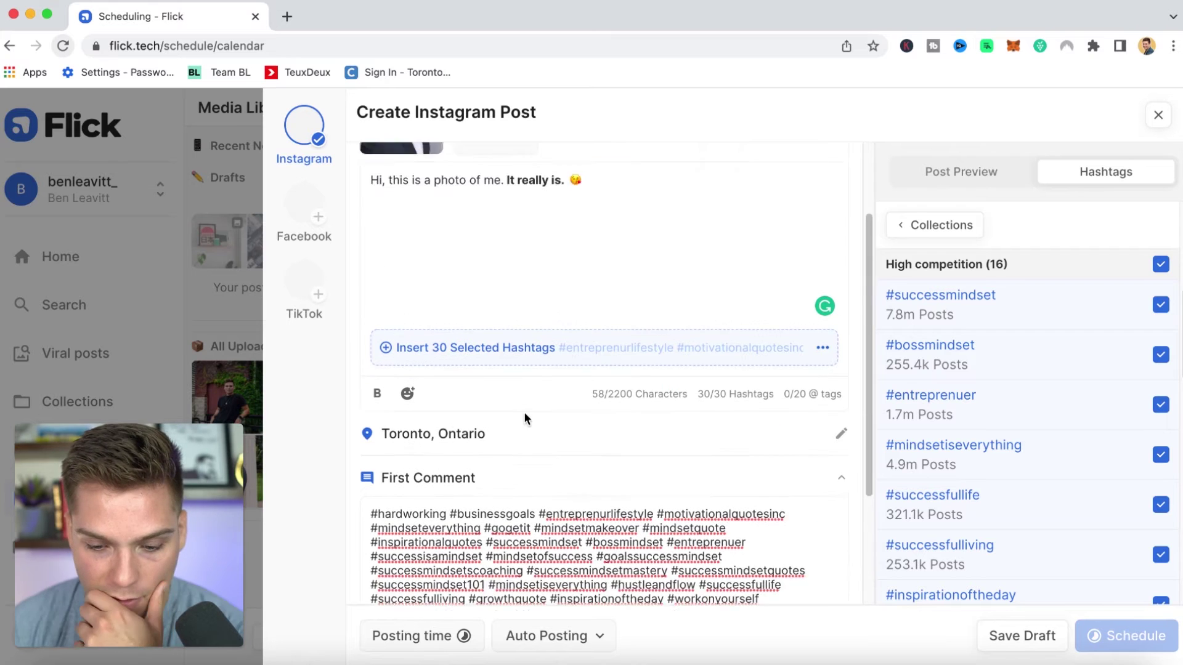
{"action": "scroll", "coordinate": [524, 411], "scroll_direction": "down", "scroll_amount": 3}
{"action": "left_click", "coordinate": [577, 414]}
{"action": "key", "text": "super+a"}
{"action": "key", "text": "BackSpace"}
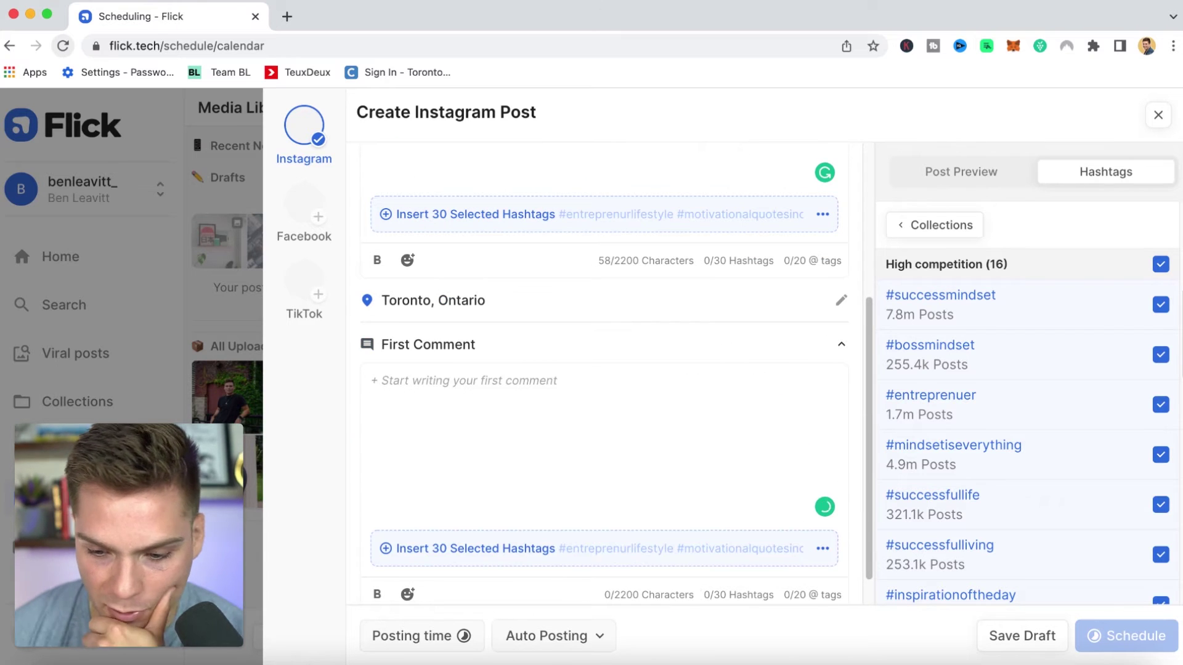
{"action": "left_click", "coordinate": [501, 549]}
{"action": "scroll", "coordinate": [612, 475], "scroll_direction": "up", "scroll_amount": 1}
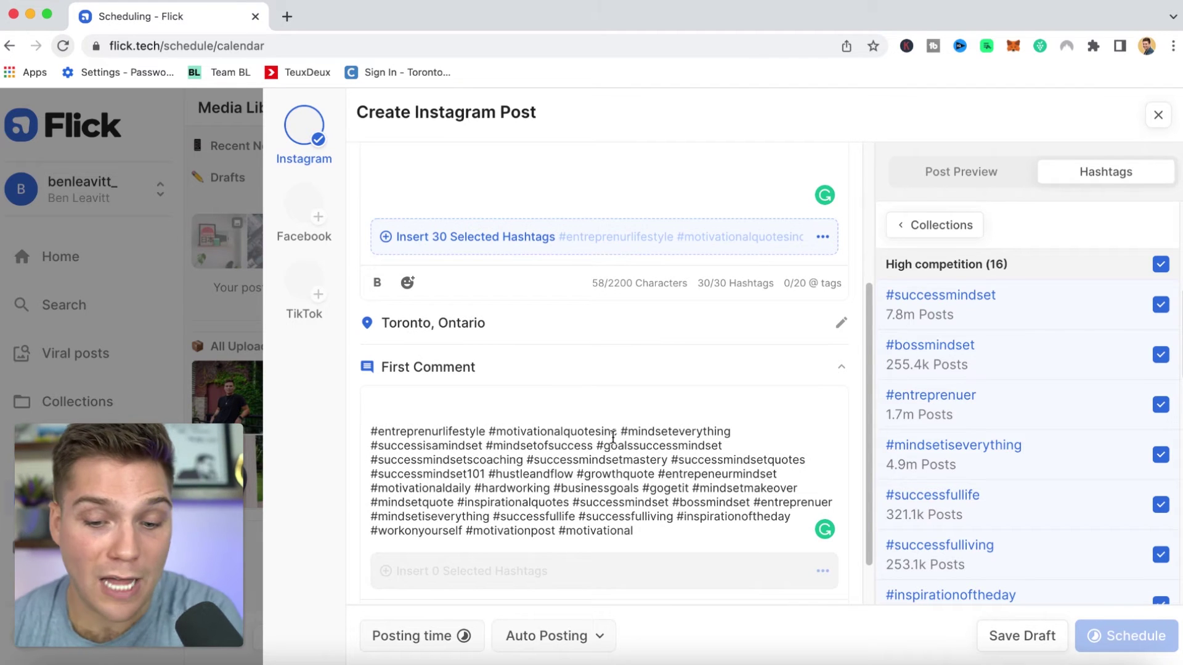
{"action": "scroll", "coordinate": [610, 400], "scroll_direction": "up", "scroll_amount": 4}
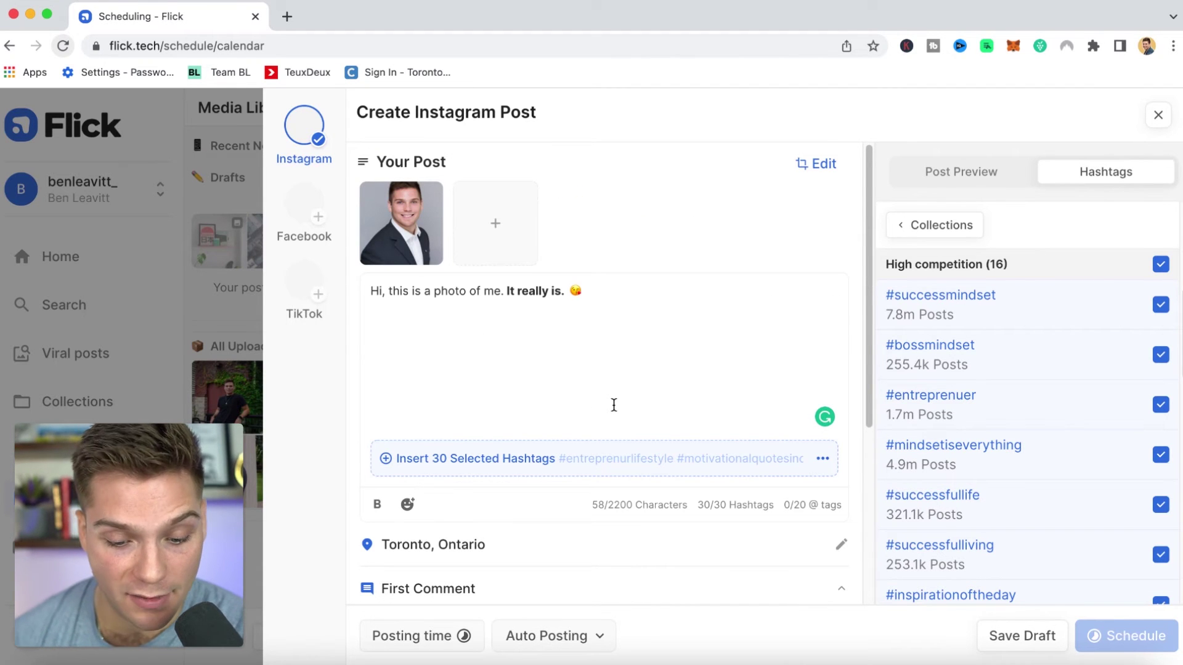
{"action": "scroll", "coordinate": [614, 405], "scroll_direction": "down", "scroll_amount": 5}
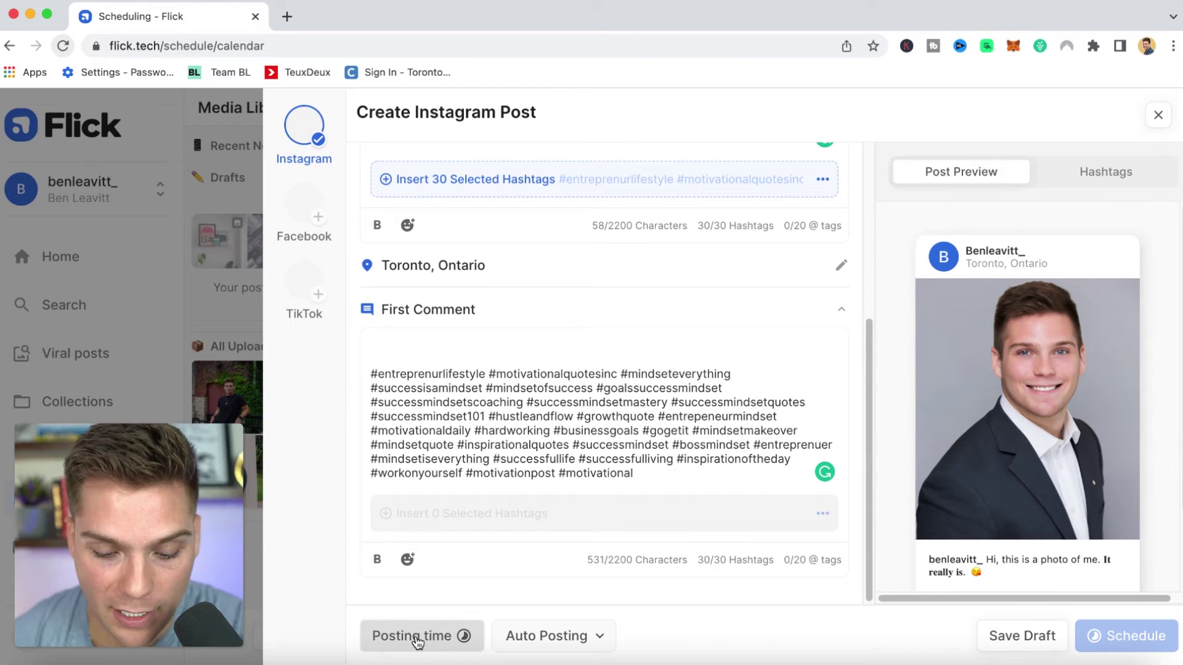
- Set the posting date to 9 March with a custom time of 11:59 PM
{"action": "left_click", "coordinate": [416, 641]}
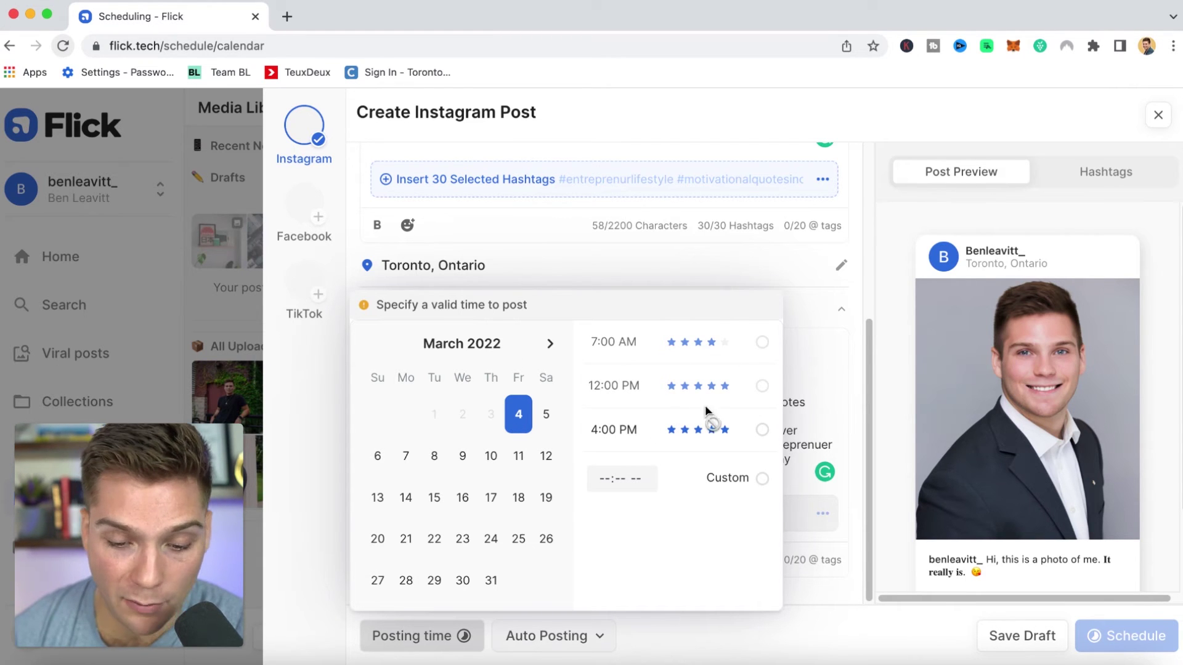
{"action": "left_click", "coordinate": [762, 429]}
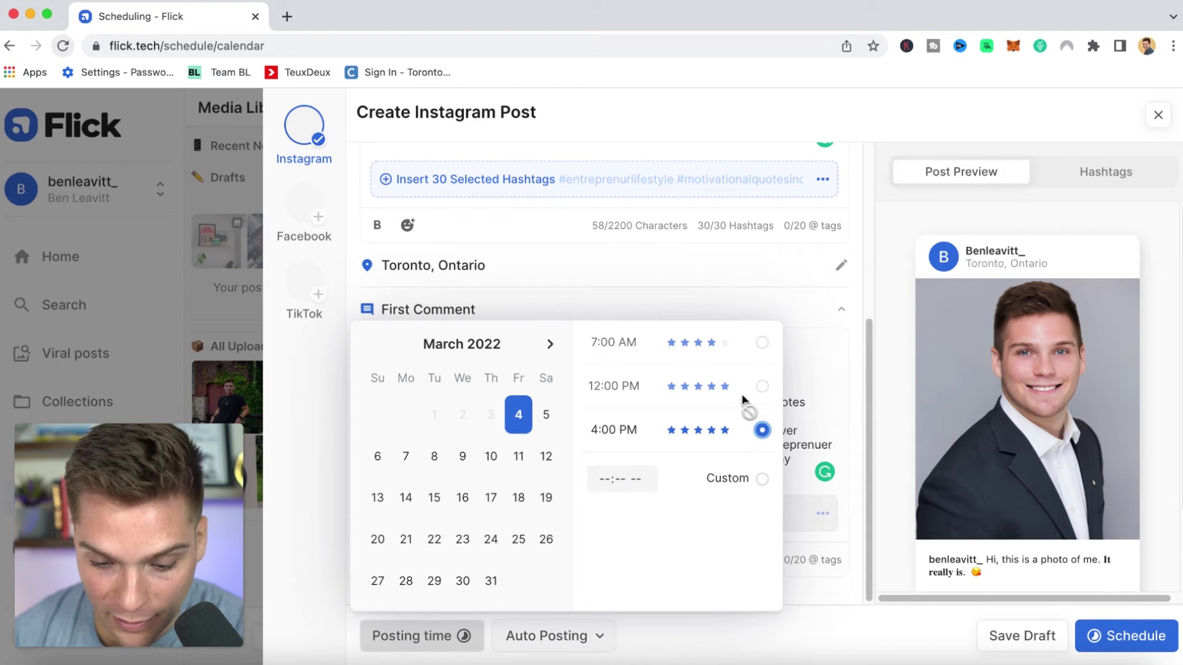
{"action": "left_click", "coordinate": [519, 459]}
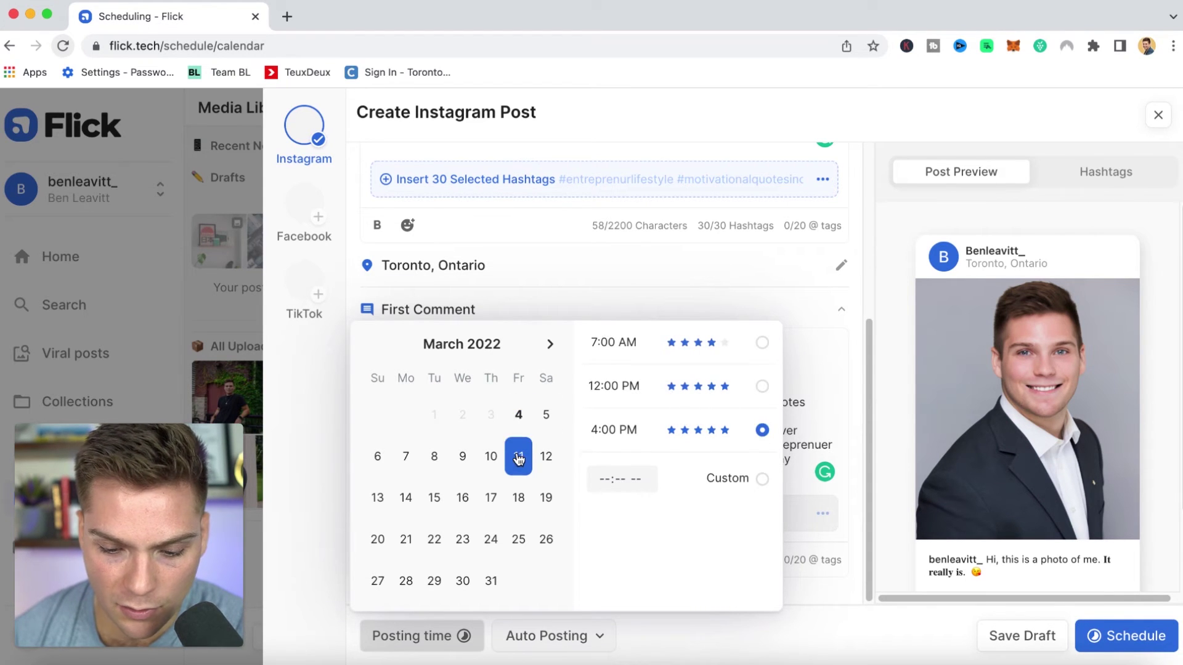
{"action": "left_click", "coordinate": [463, 456]}
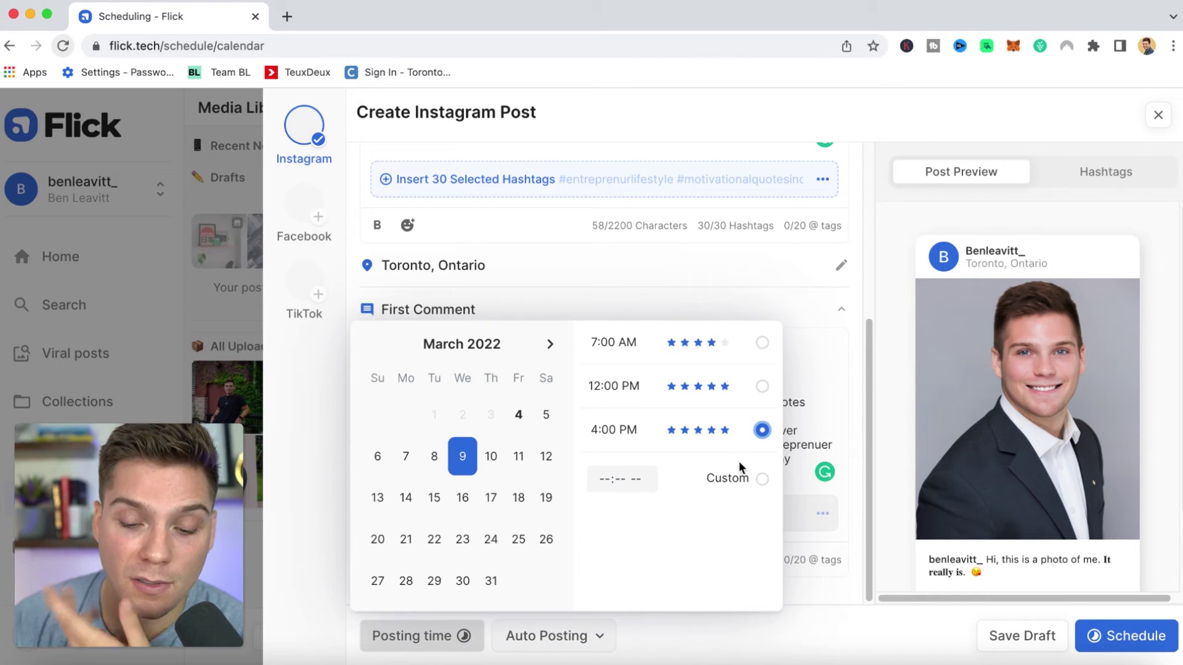
{"action": "left_click", "coordinate": [761, 479]}
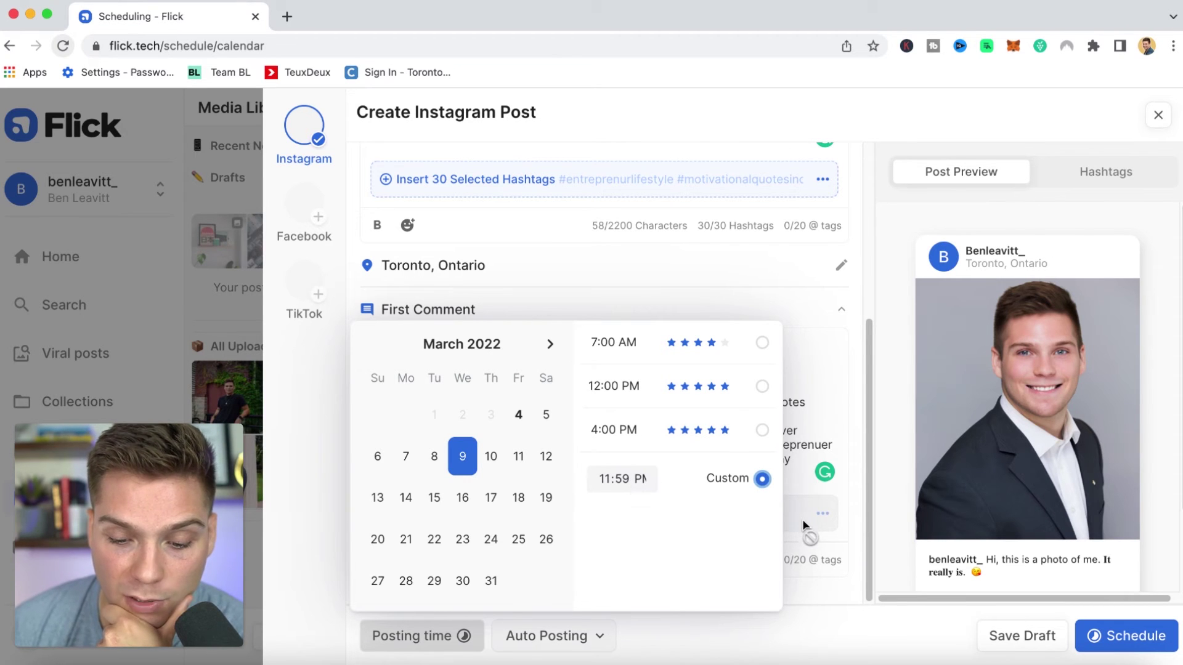
{"action": "left_click", "coordinate": [390, 618]}
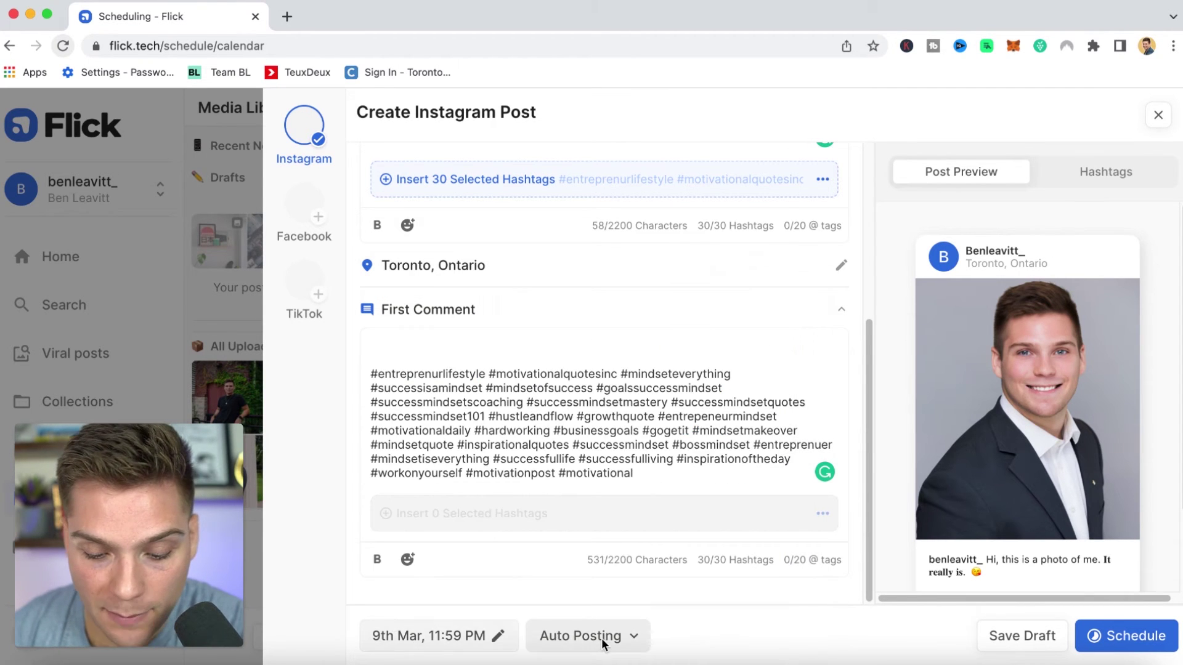
- Keep Auto Posting as the publishing mode and schedule the 9 March post
{"action": "left_click", "coordinate": [627, 639]}
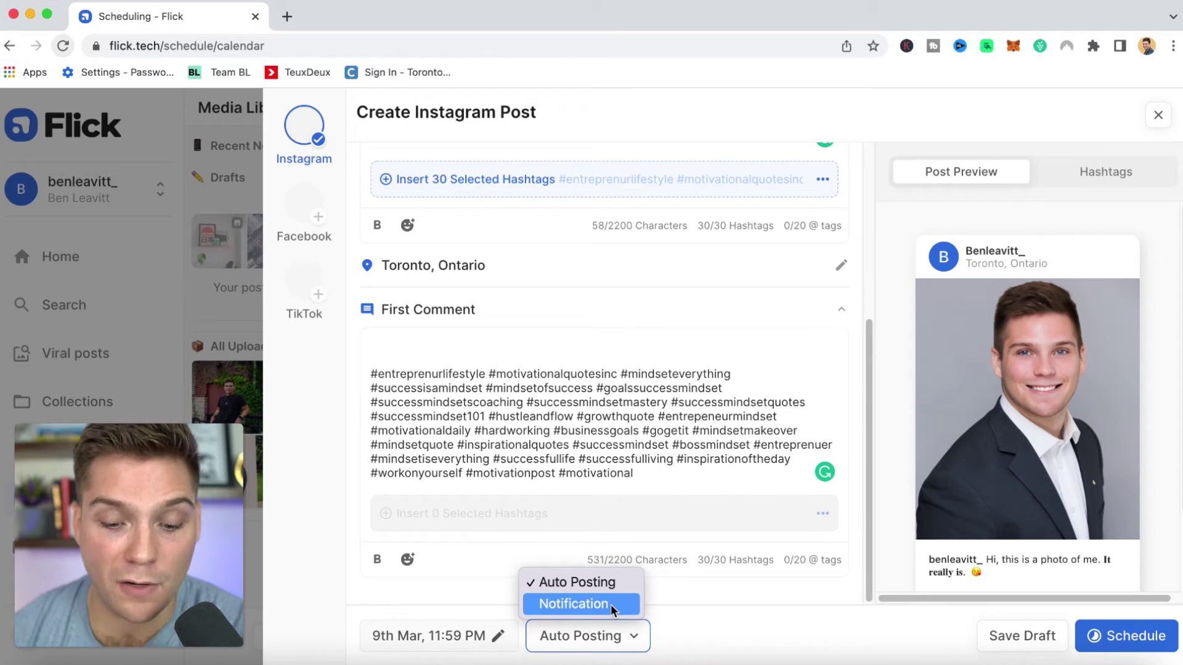
{"action": "left_click", "coordinate": [744, 635]}
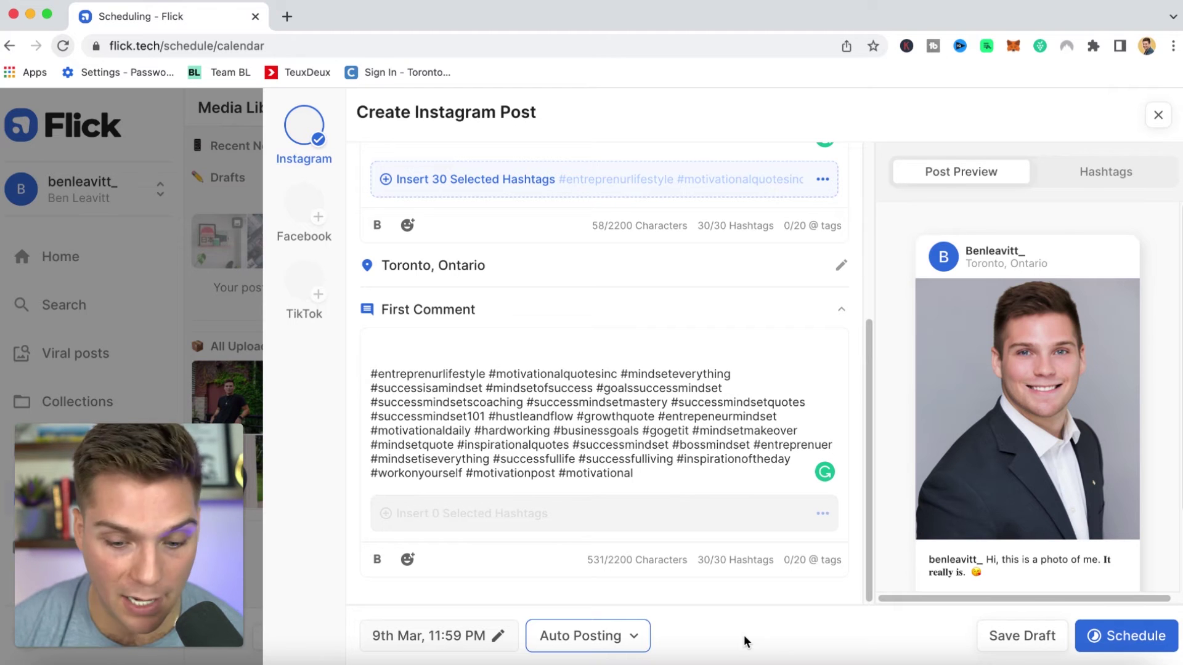
{"action": "left_click", "coordinate": [633, 638]}
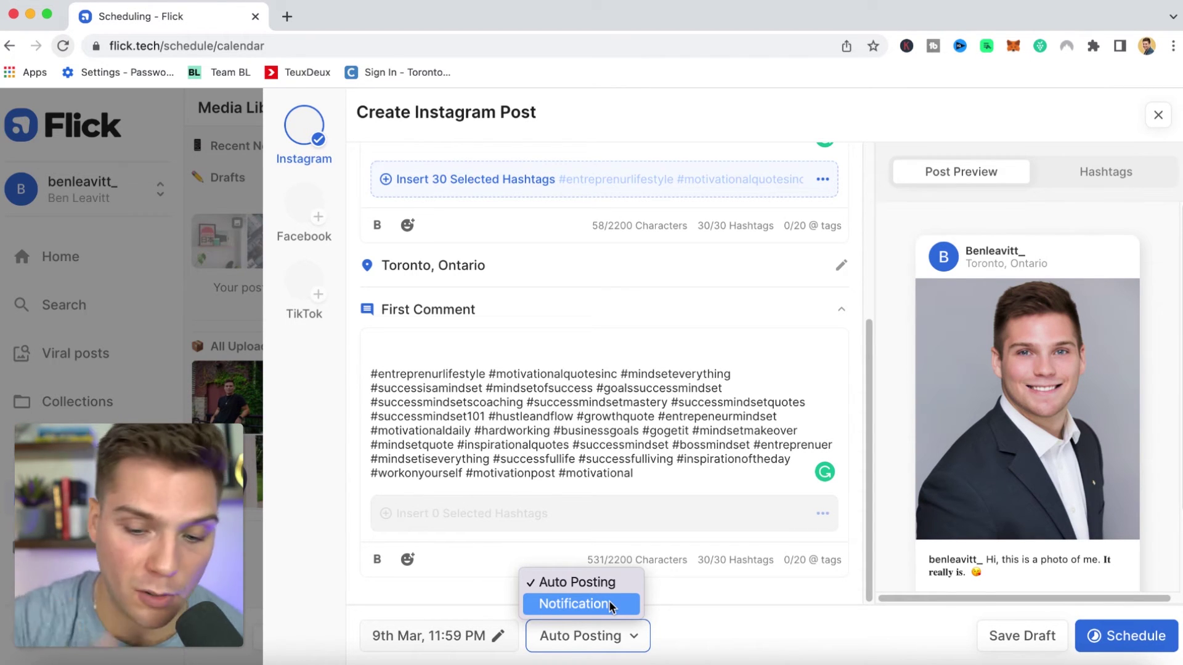
{"action": "key", "text": "Escape"}
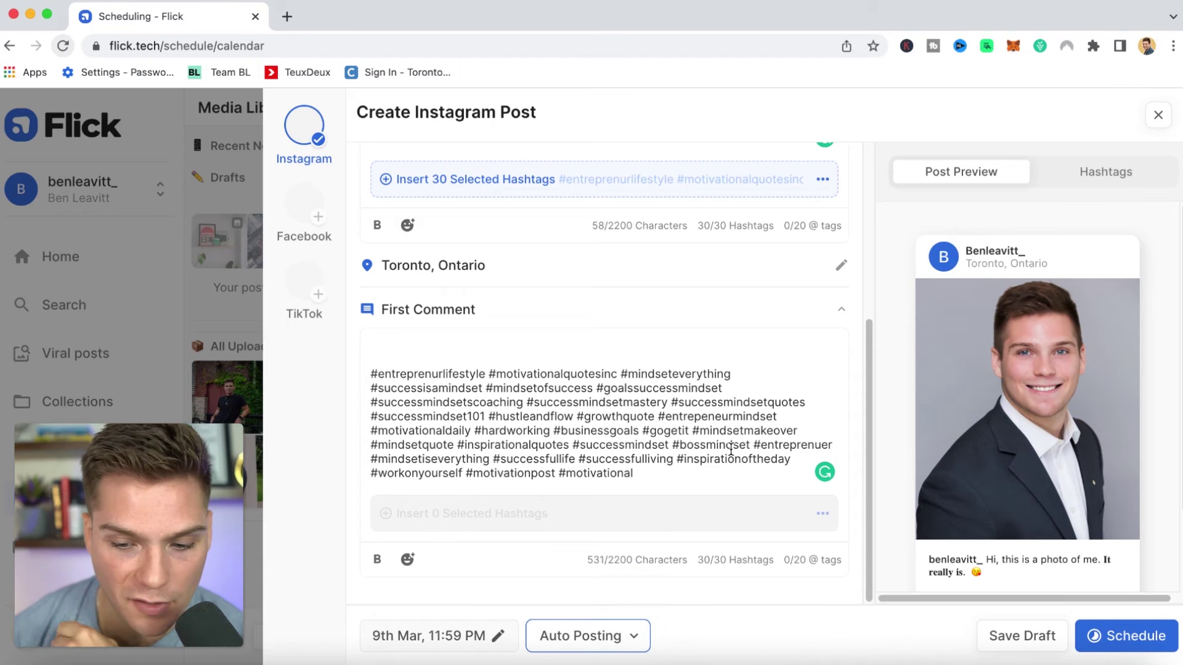
{"action": "left_click", "coordinate": [1114, 631]}
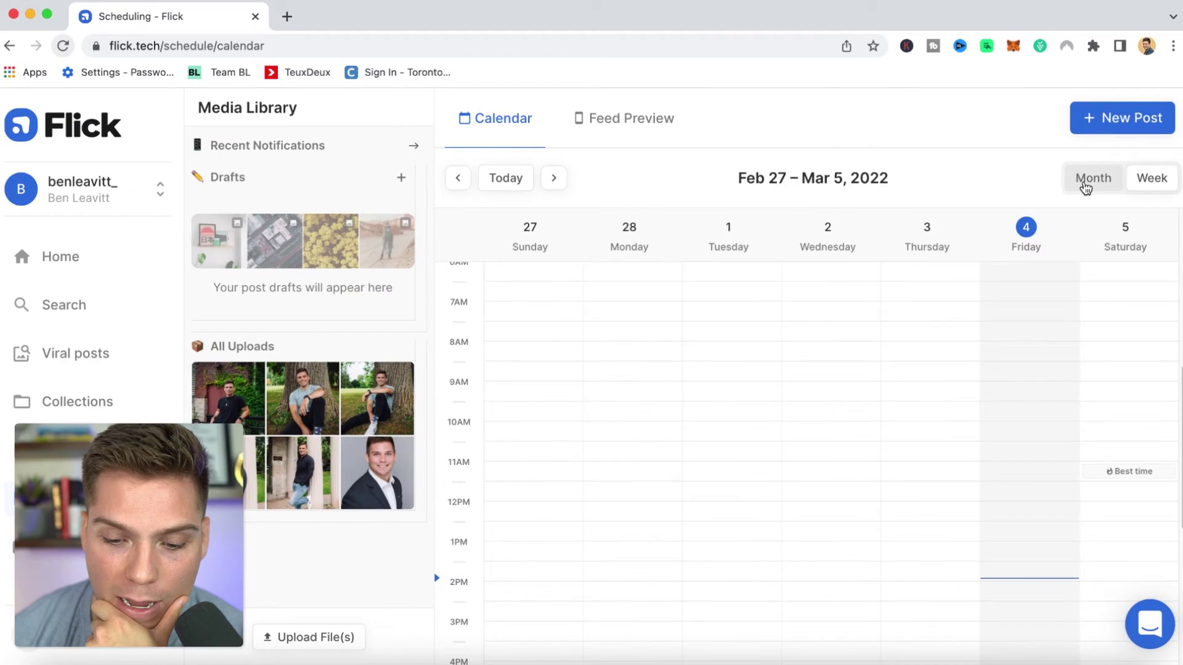
- Switch to the March 2022 Month view and check the headshot post on Wednesday 9 March
{"action": "left_click", "coordinate": [1086, 187]}
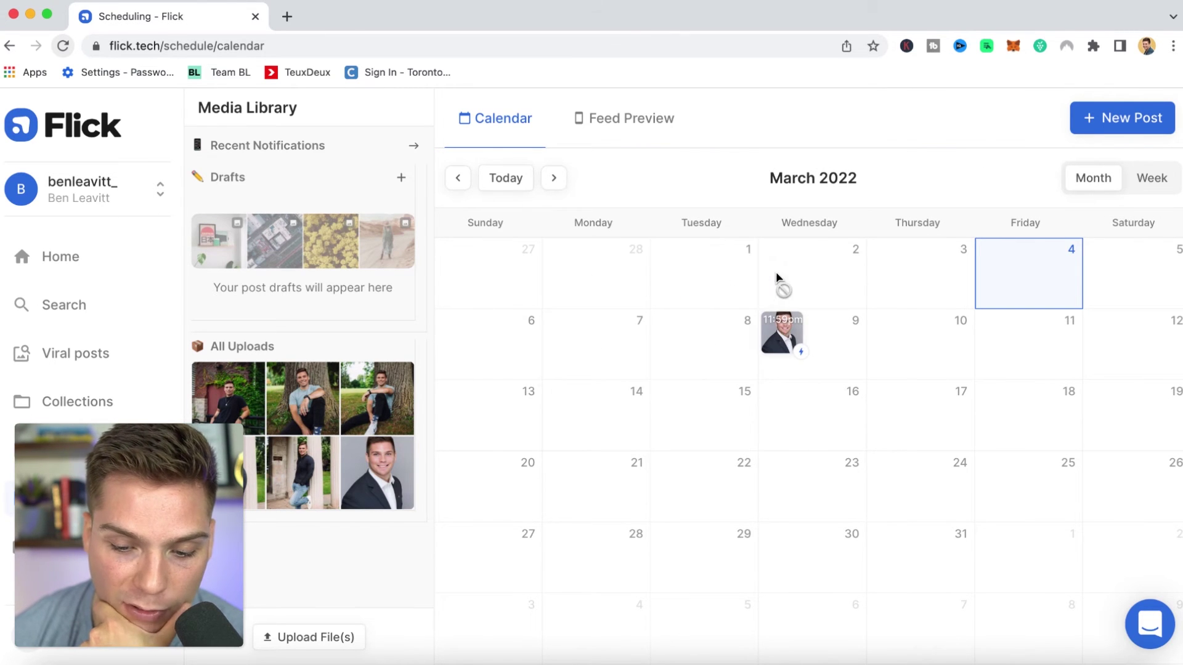
{"action": "mouse_move", "coordinate": [780, 335]}
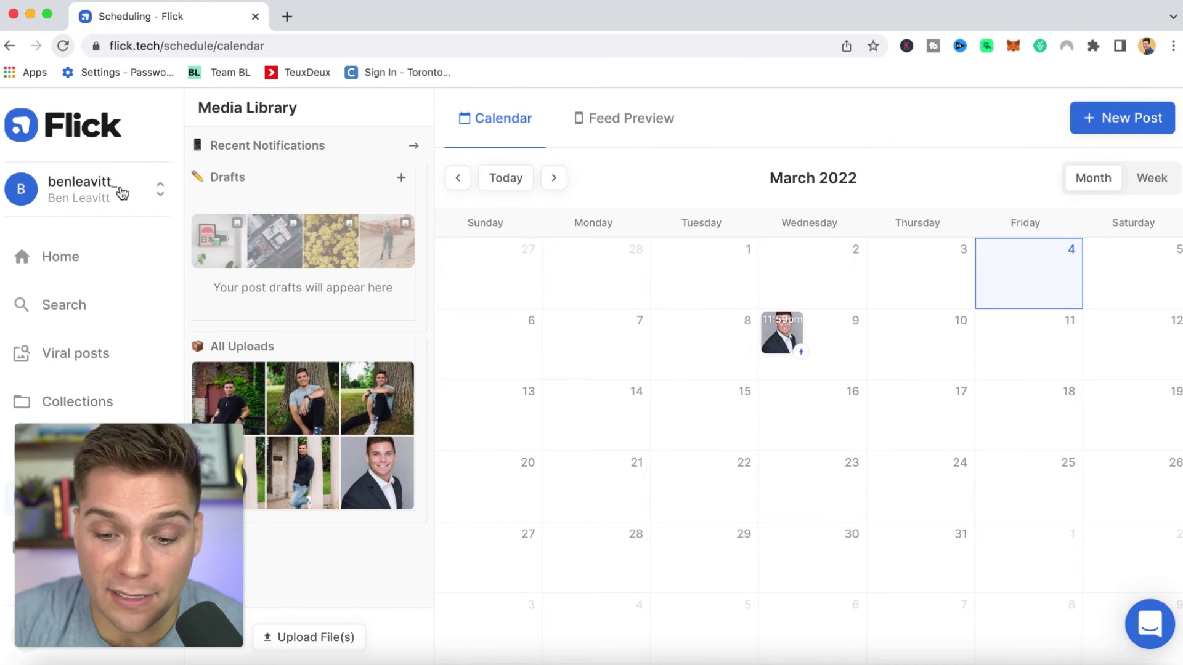
- Switch to the second linked Instagram account to see its empty March calendar, then back to the original
{"action": "left_click", "coordinate": [101, 195]}
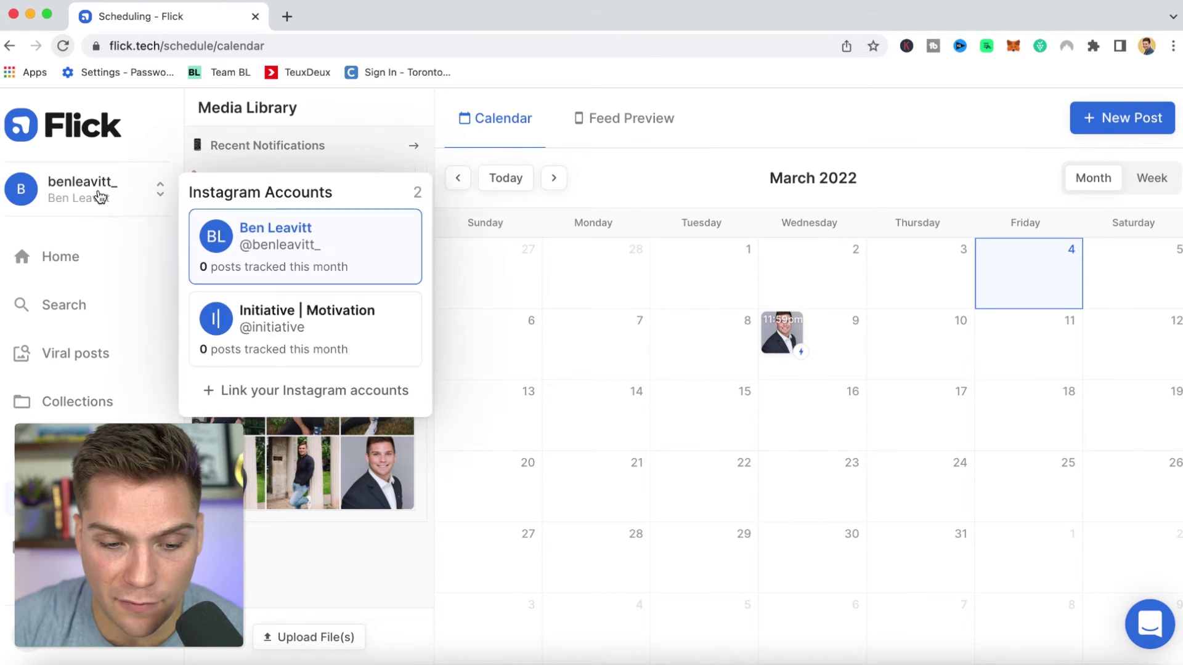
{"action": "left_click", "coordinate": [336, 322]}
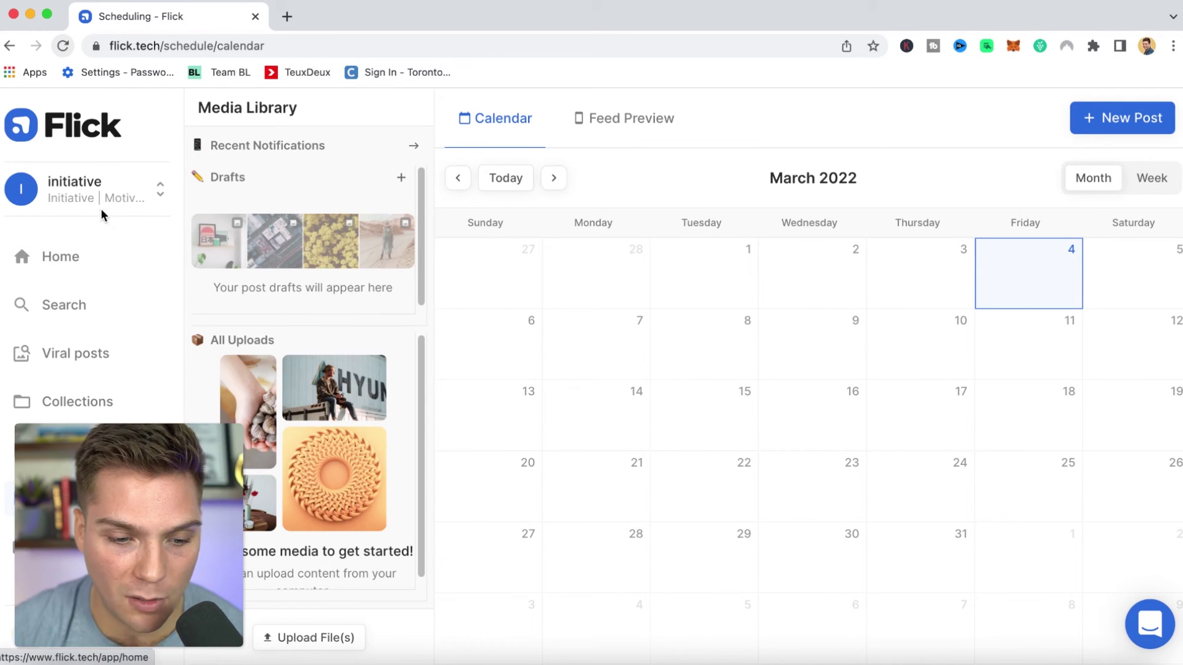
{"action": "left_click", "coordinate": [99, 189]}
{"action": "left_click", "coordinate": [321, 252]}
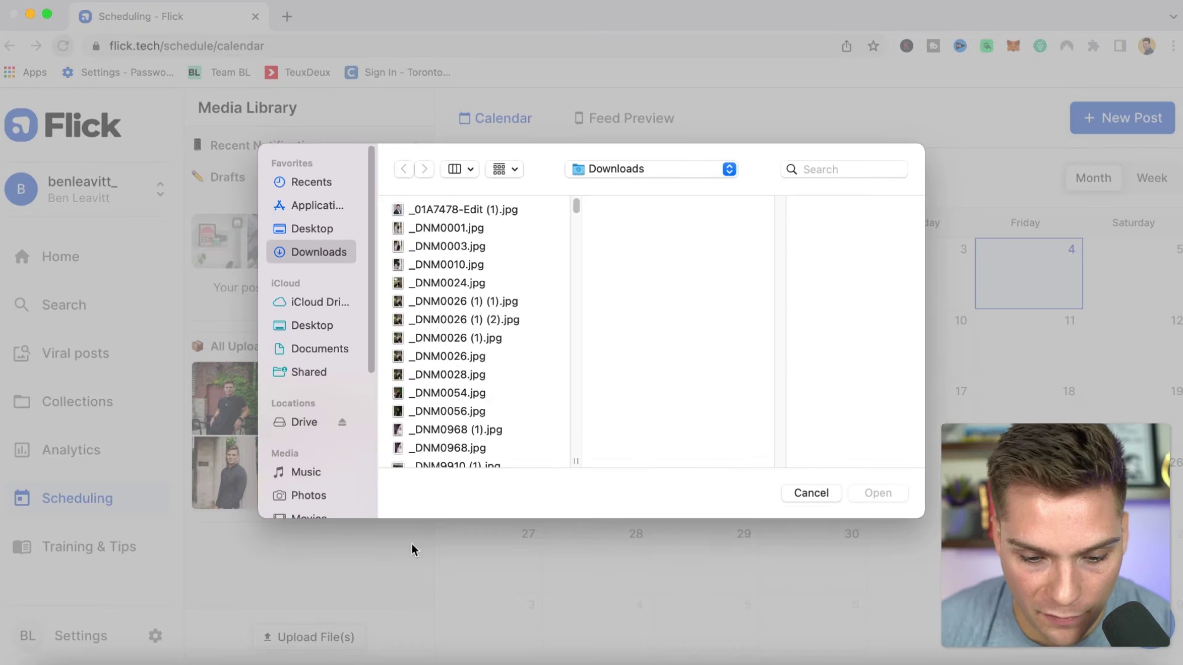
- Upload day-in-the-life-story.mp4 from the computer, found by searching for mp4
{"action": "left_click", "coordinate": [843, 169]}
{"action": "type", "text": "mp4"}
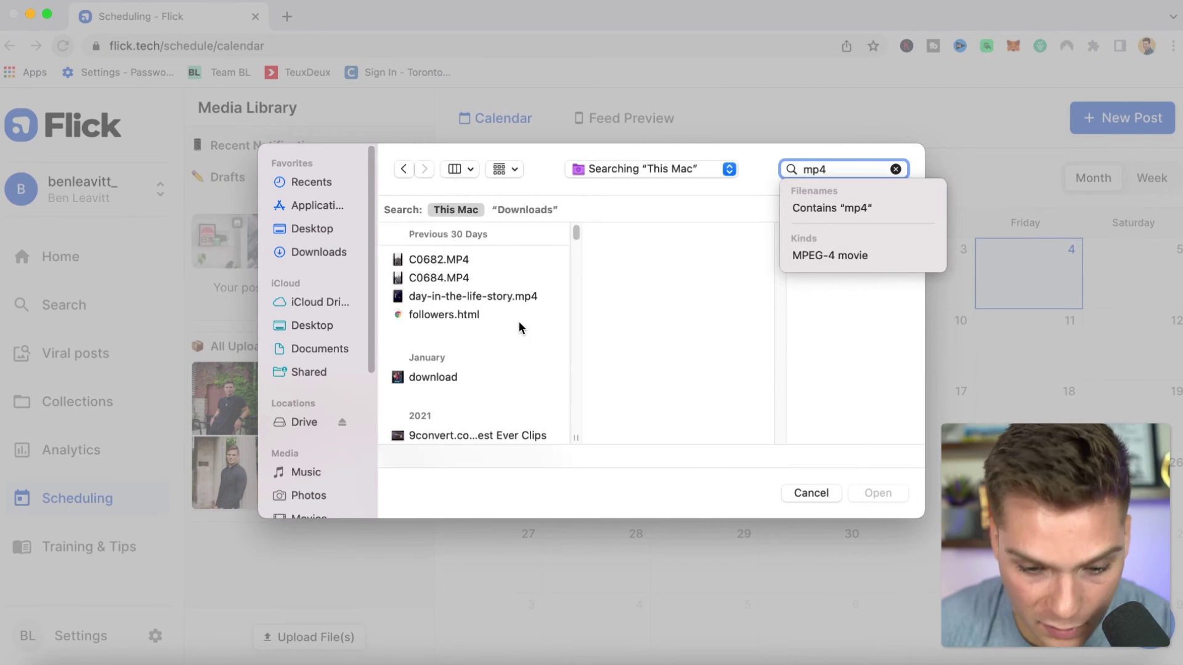
{"action": "left_click", "coordinate": [502, 300]}
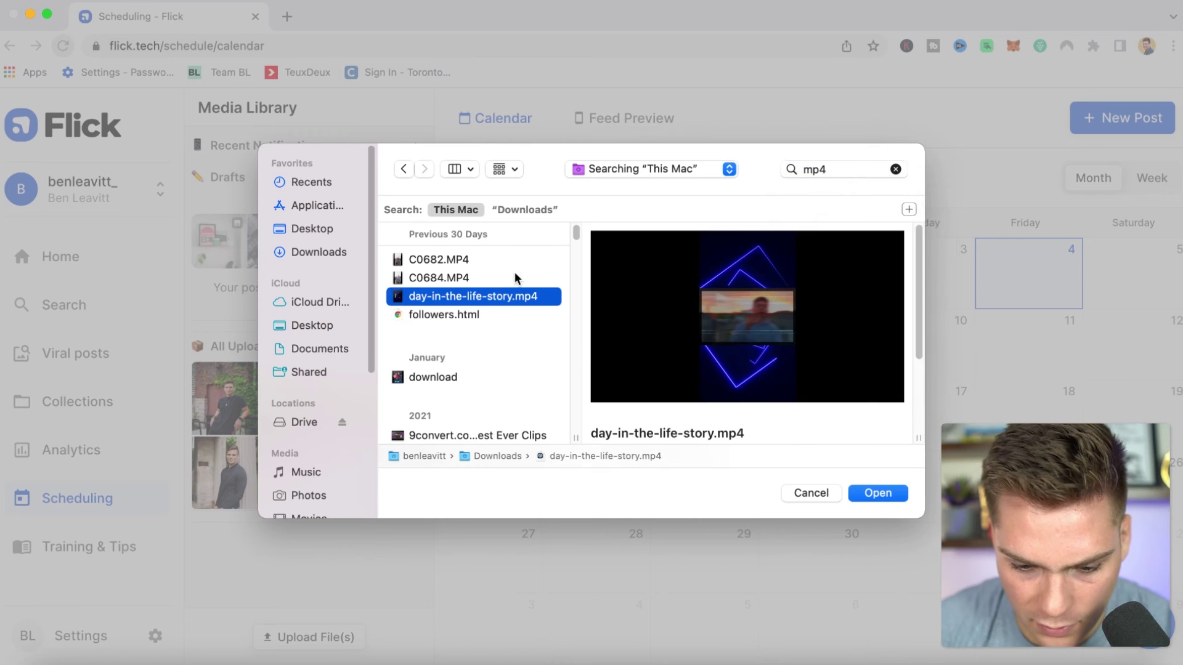
{"action": "left_click", "coordinate": [882, 494]}
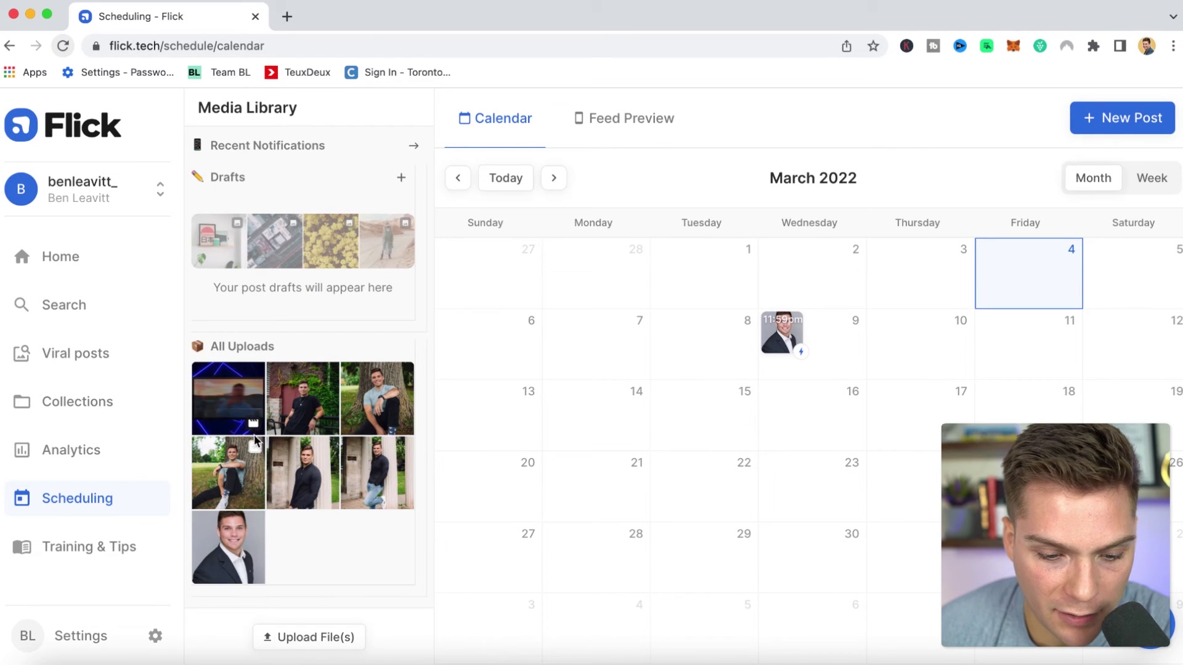
- Start a new Instagram post with the day-in-the-life video from the Media Library
{"action": "left_click", "coordinate": [1125, 125]}
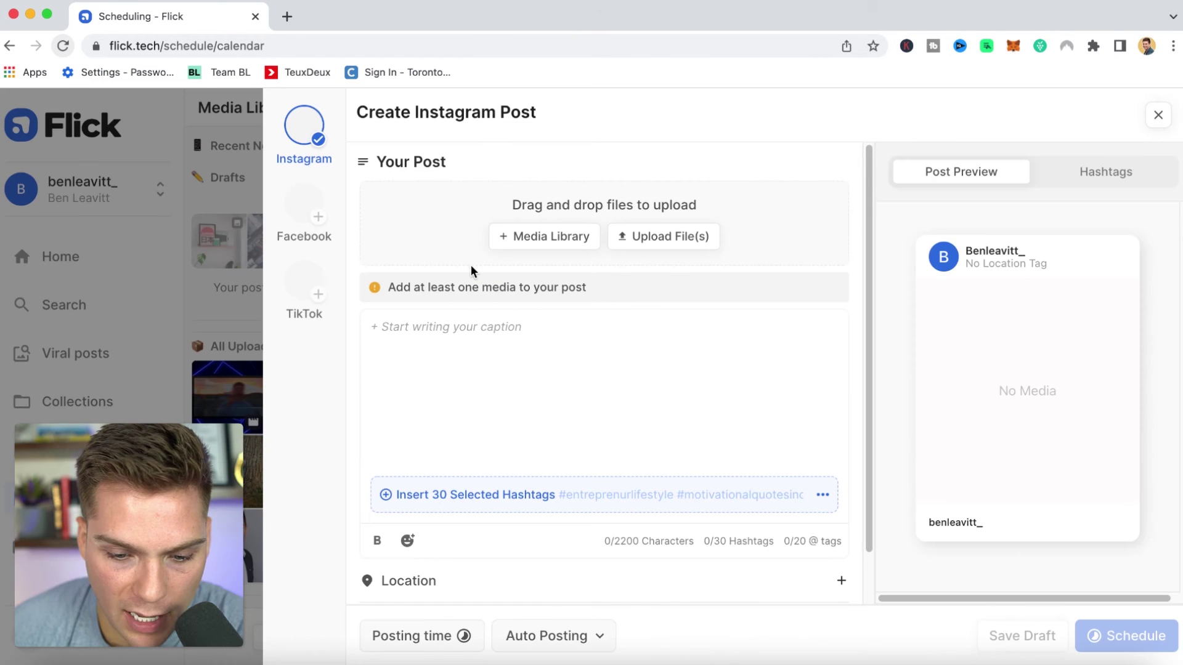
{"action": "left_click", "coordinate": [538, 244]}
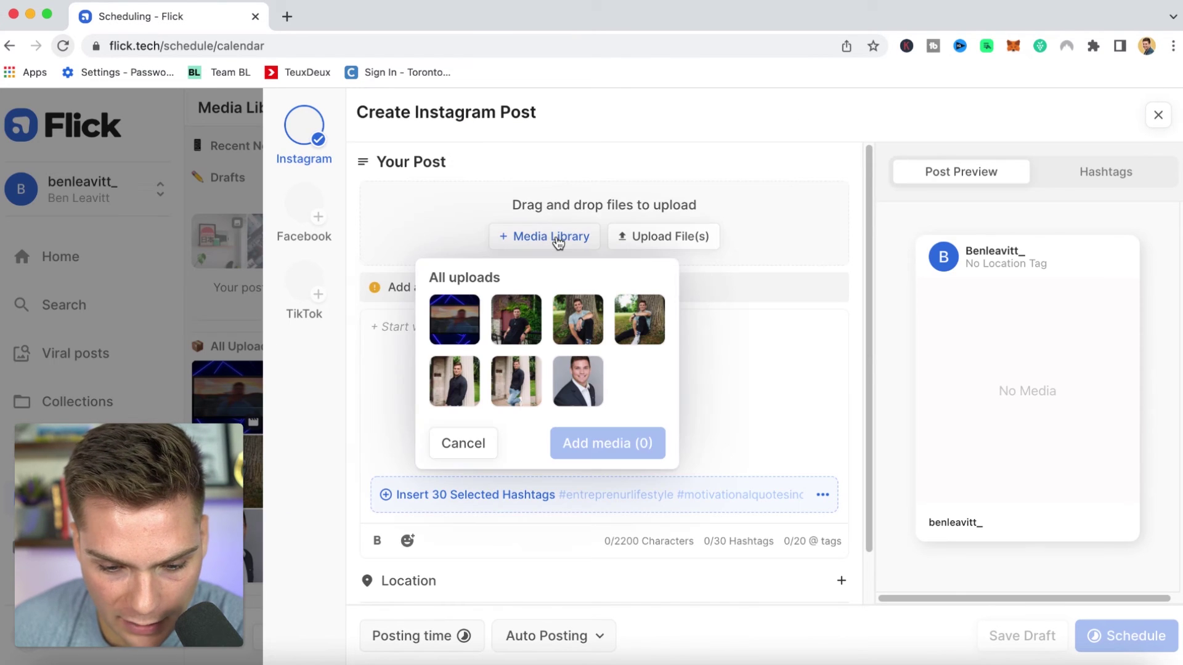
{"action": "left_click", "coordinate": [445, 319]}
{"action": "left_click", "coordinate": [637, 454]}
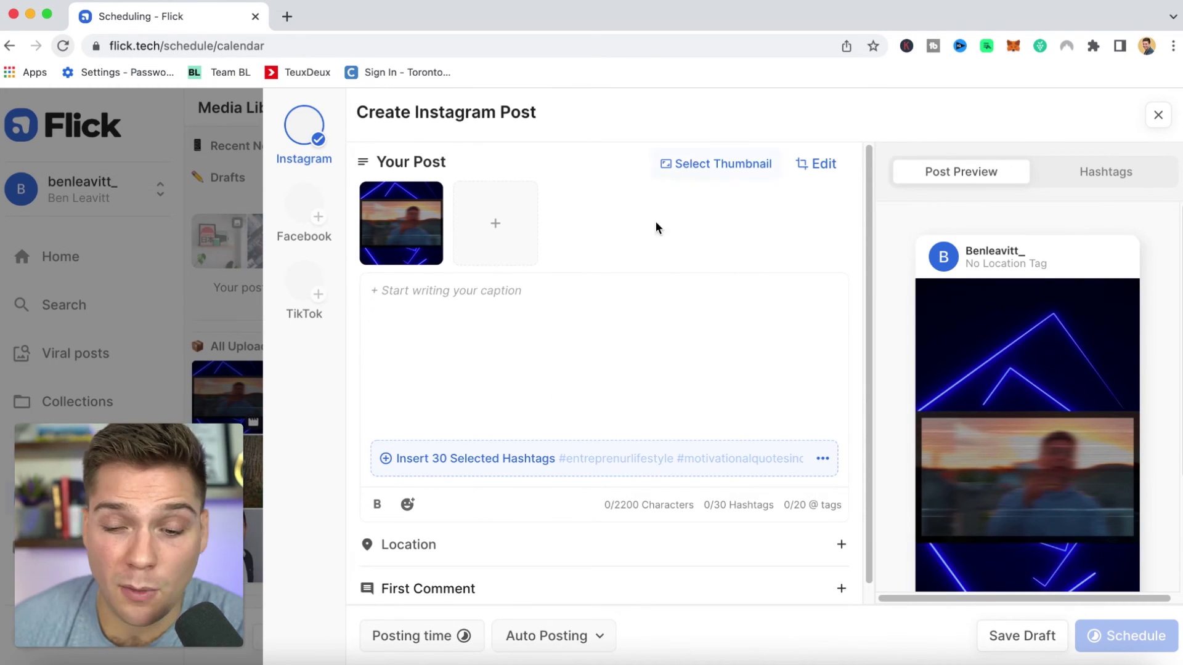
- Set the video's cover thumbnail to the frame showing a phone
{"action": "left_click", "coordinate": [725, 172]}
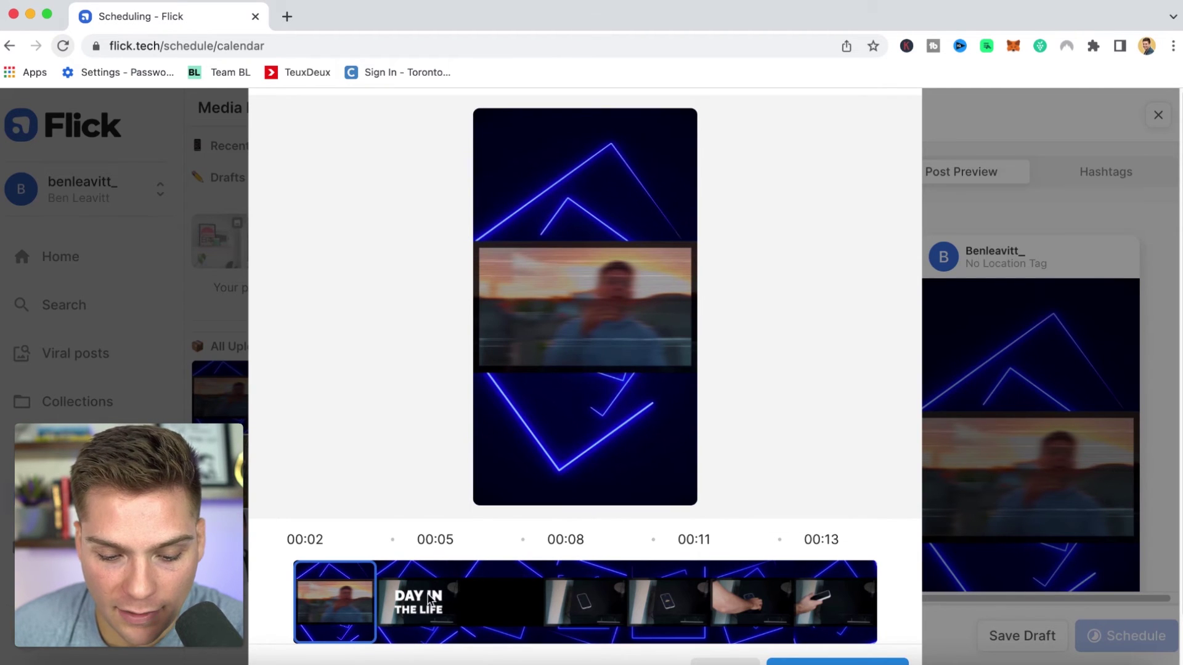
{"action": "scroll", "coordinate": [414, 597], "scroll_direction": "down", "scroll_amount": 2}
{"action": "left_click_drag", "start_coordinate": [345, 554], "coordinate": [458, 546]}
{"action": "scroll", "coordinate": [789, 386], "scroll_direction": "up", "scroll_amount": 2}
{"action": "scroll", "coordinate": [788, 388], "scroll_direction": "down", "scroll_amount": 2}
{"action": "left_click", "coordinate": [827, 619]}
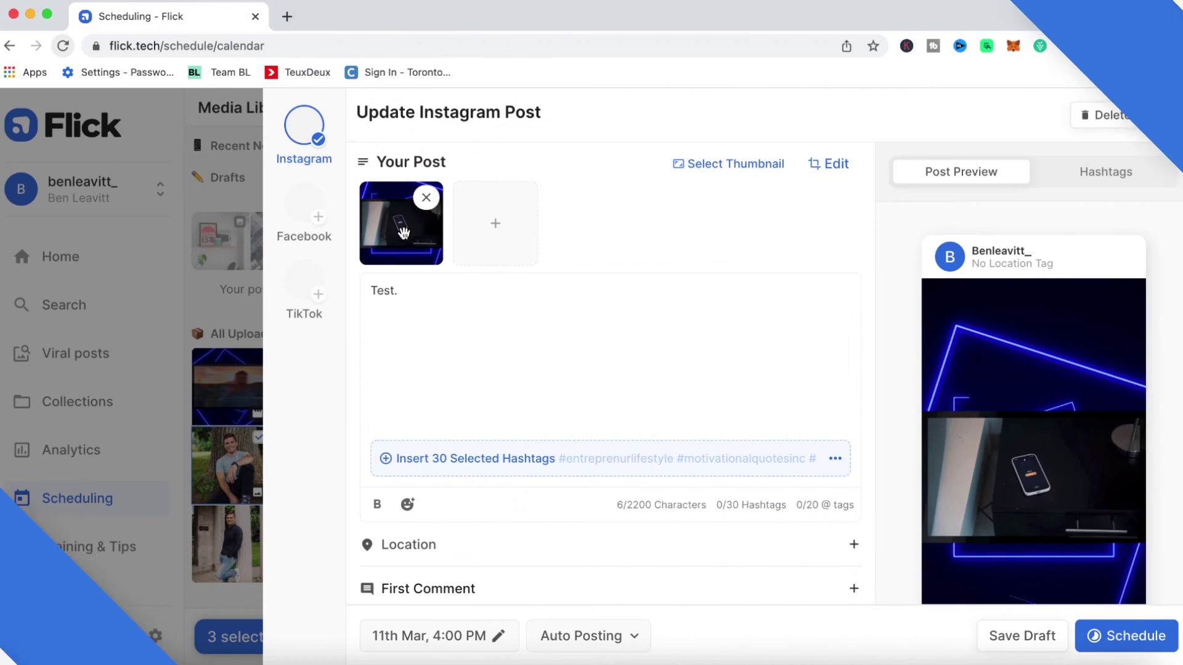
- Skip user tagging, try 4:5 and 16:9 crops, keep the 1:1 square crop, and open trimming
{"action": "left_click", "coordinate": [415, 234]}
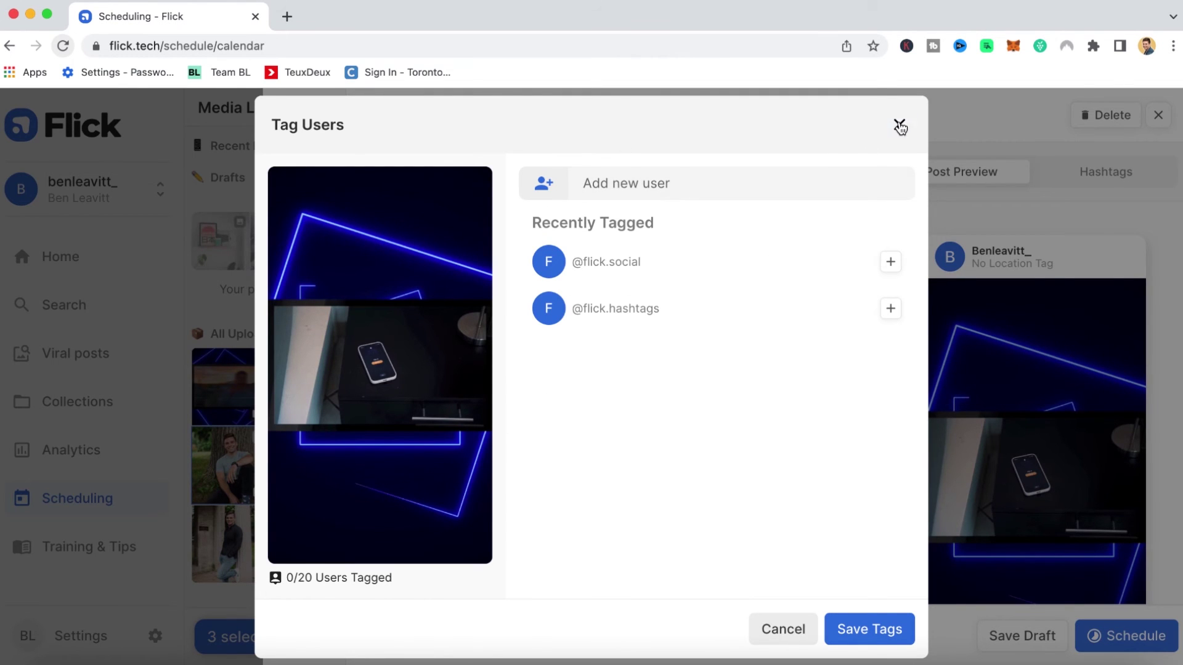
{"action": "left_click", "coordinate": [899, 125]}
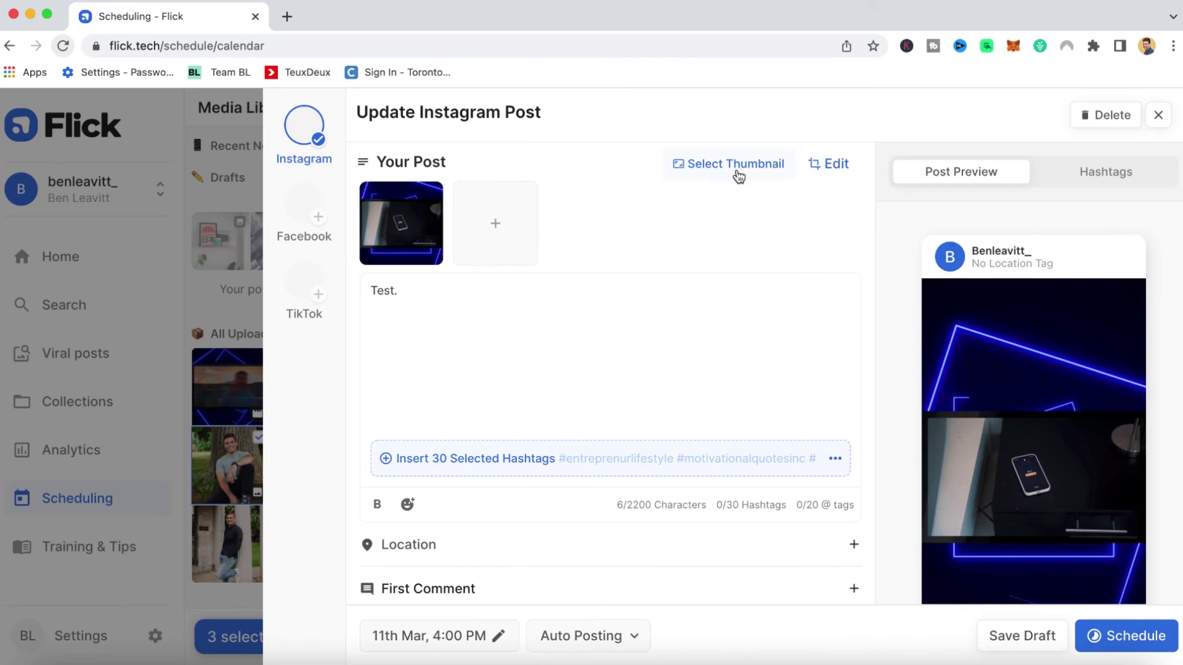
{"action": "left_click", "coordinate": [822, 168]}
{"action": "left_click", "coordinate": [480, 388]}
{"action": "left_click", "coordinate": [468, 483]}
{"action": "left_click", "coordinate": [463, 394]}
{"action": "left_click", "coordinate": [461, 289]}
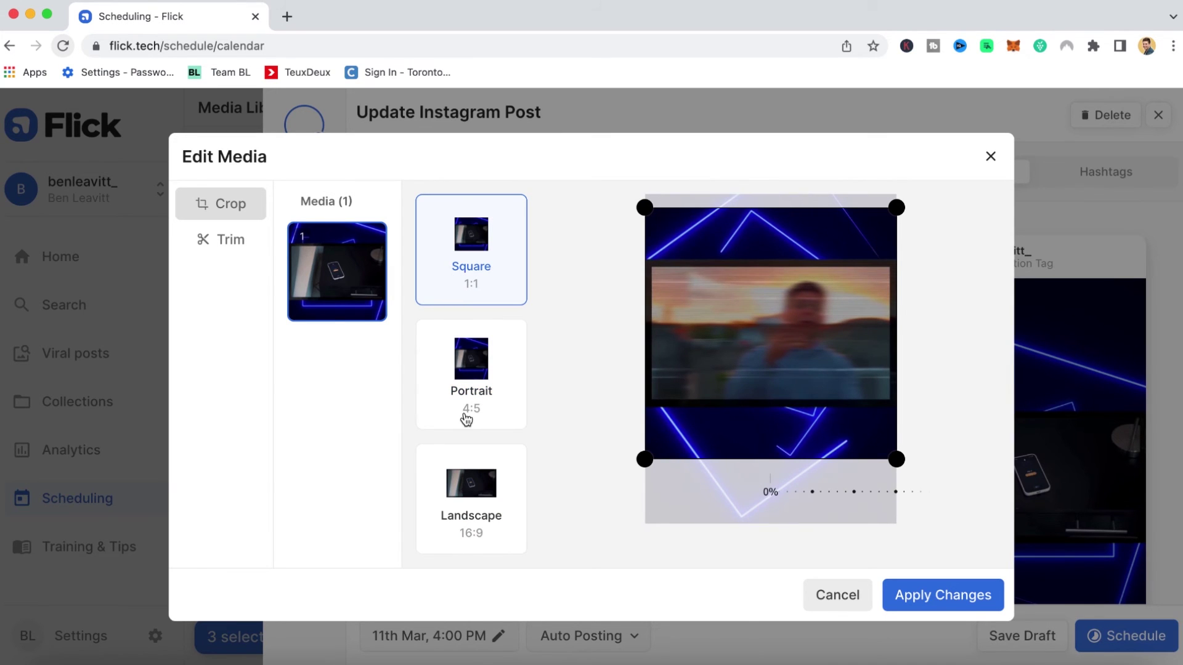
{"action": "left_click", "coordinate": [227, 241]}
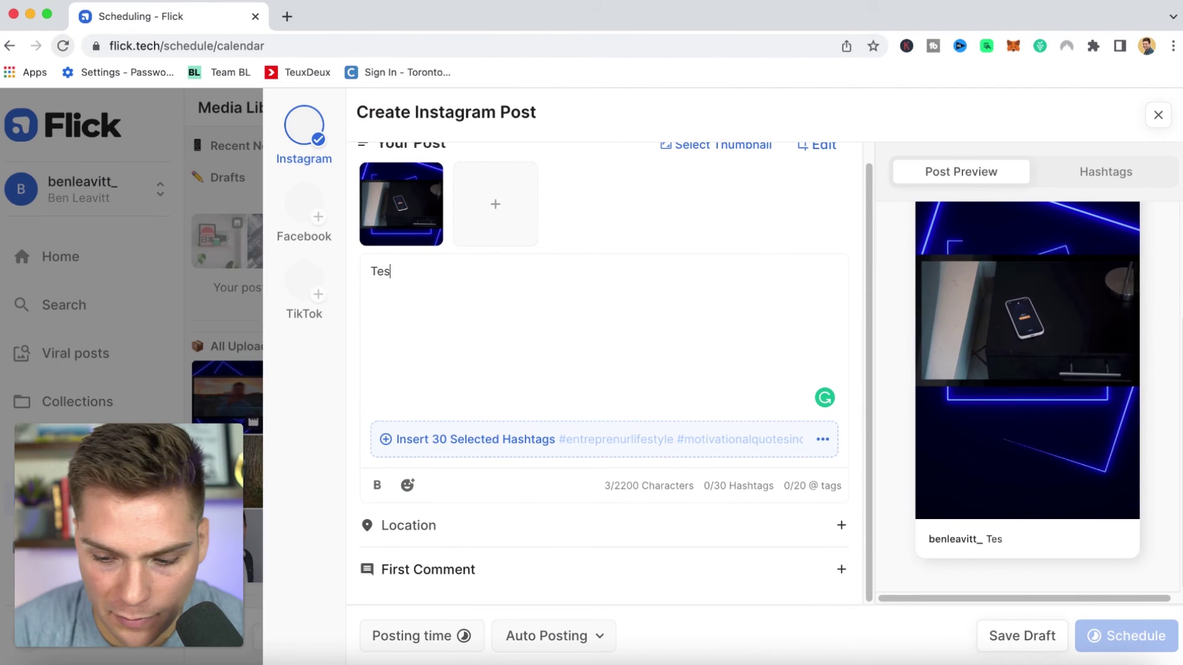
- Finish the caption so it reads "Test."
{"action": "type", "text": "t"}
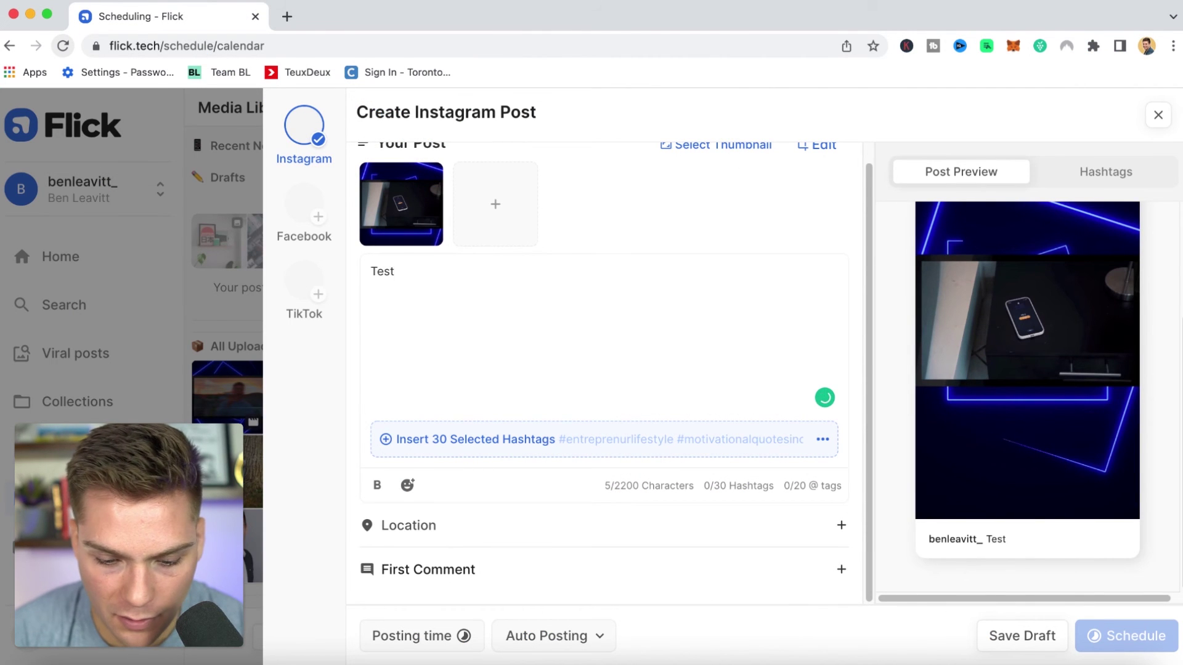
{"action": "key", "text": "BackSpace"}
{"action": "type", "text": "."}
- Schedule the video post for 11 March at 4:00 PM with Auto Posting
{"action": "left_click", "coordinate": [436, 637]}
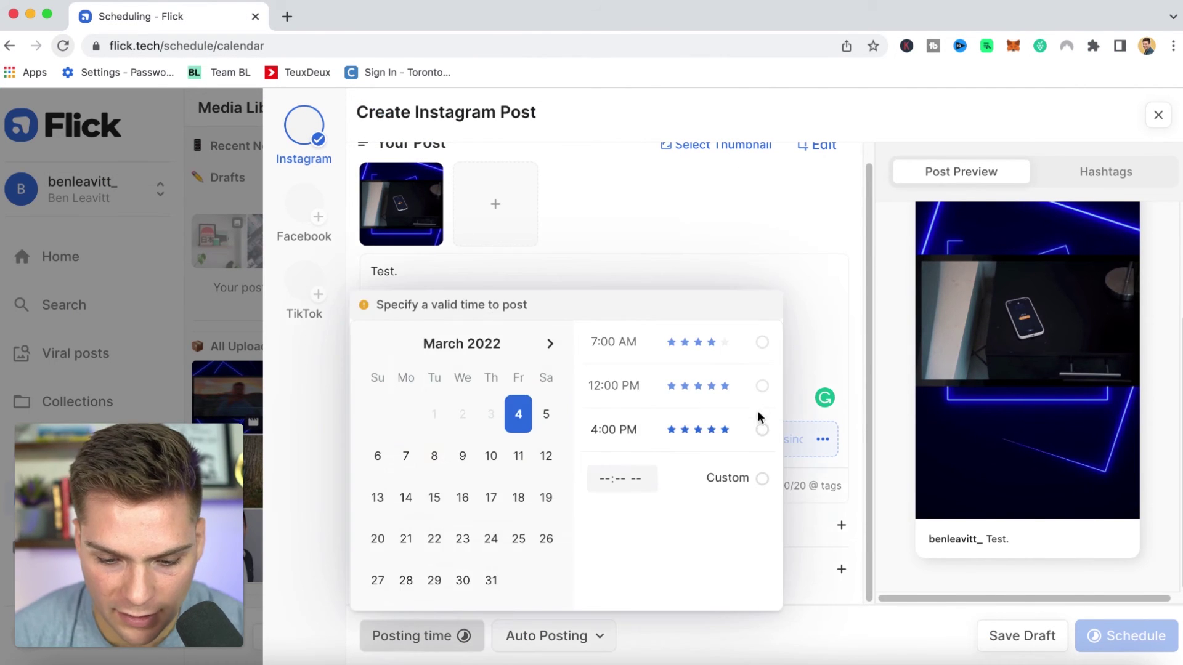
{"action": "left_click", "coordinate": [519, 456]}
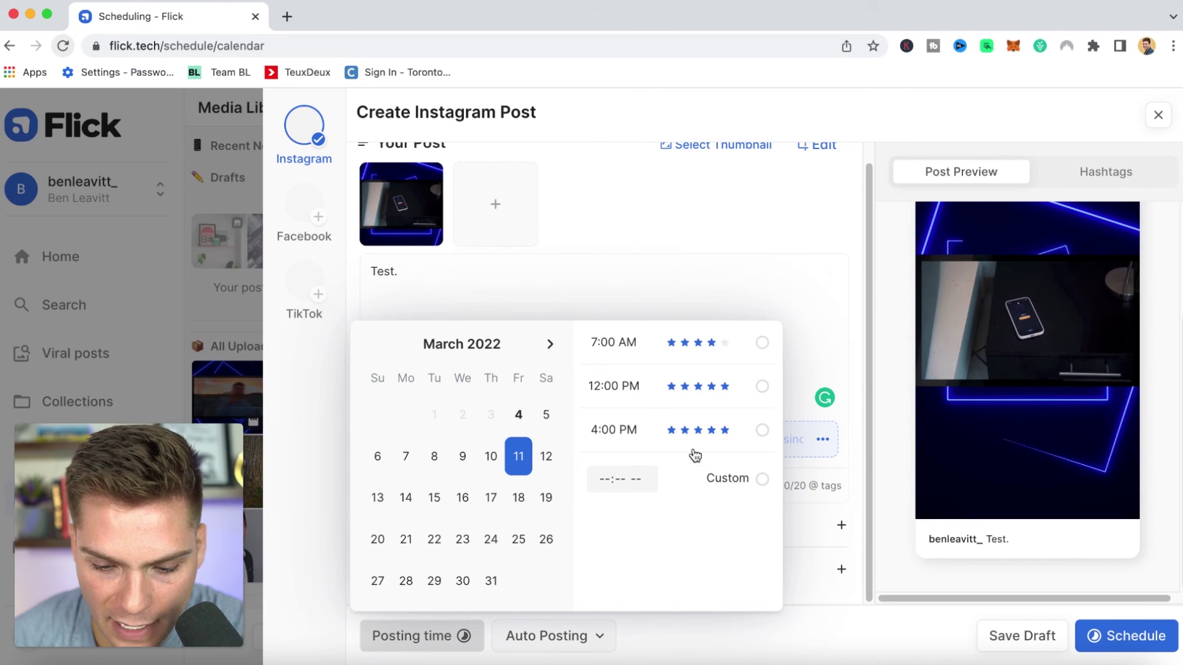
{"action": "left_click", "coordinate": [762, 431]}
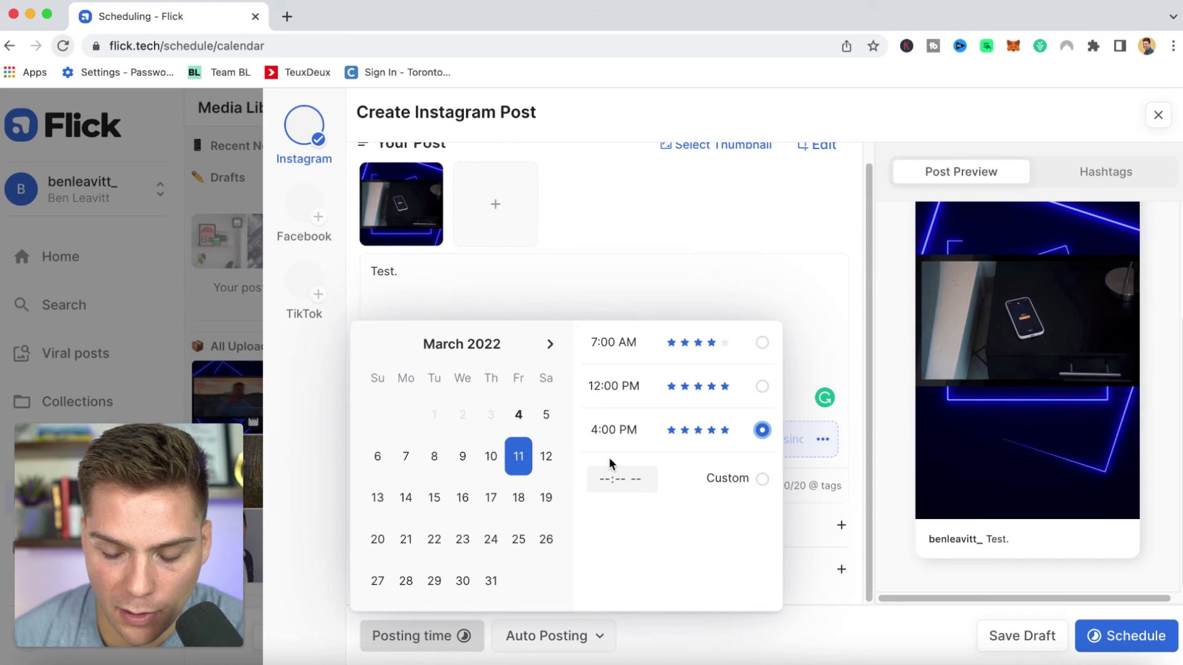
{"action": "left_click", "coordinate": [761, 431]}
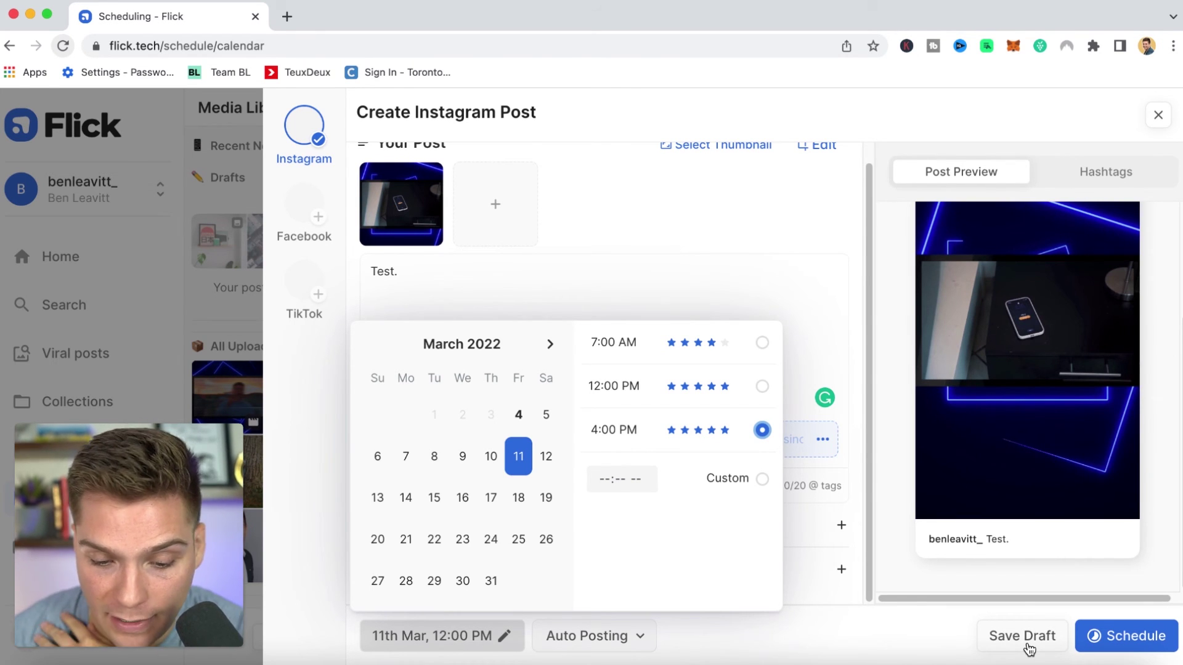
{"action": "left_click", "coordinate": [853, 435]}
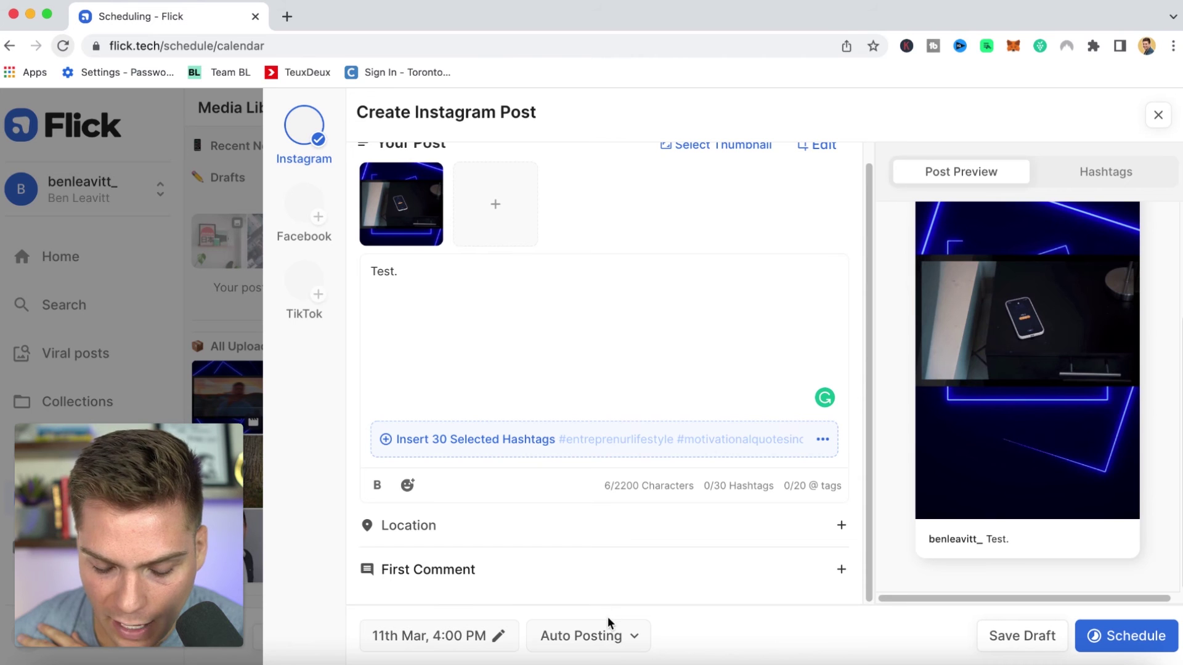
{"action": "left_click", "coordinate": [608, 638]}
{"action": "left_click", "coordinate": [848, 638]}
{"action": "left_click", "coordinate": [1126, 638]}
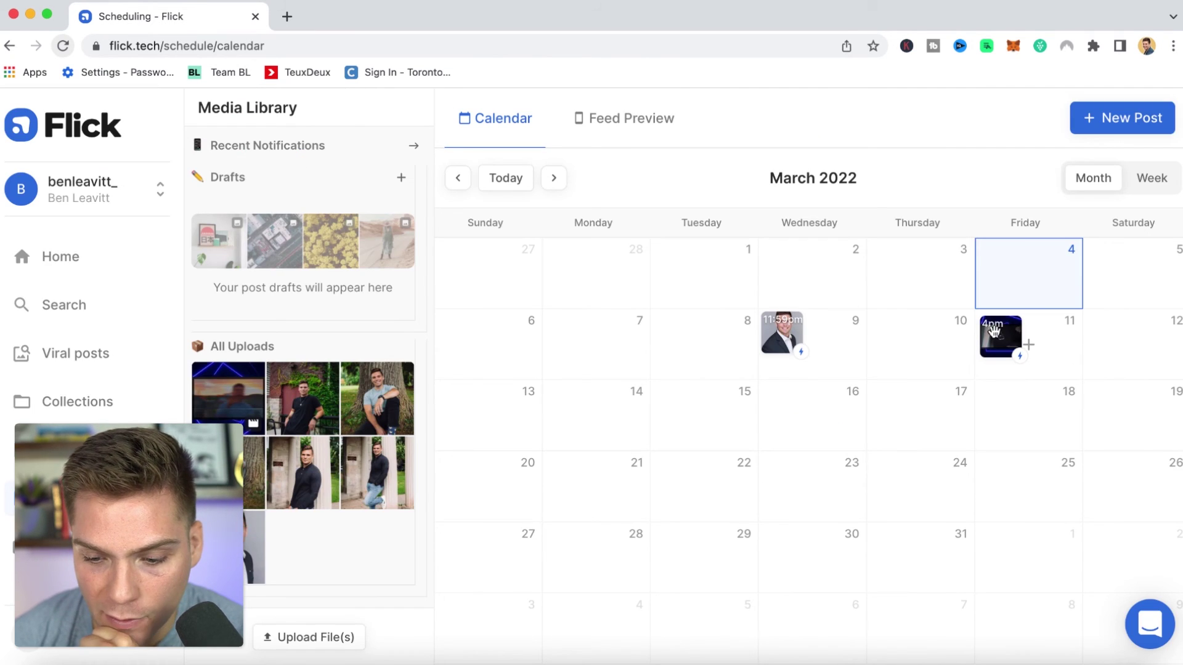
- Open the 9 March 11:59 PM headshot post for editing
{"action": "mouse_move", "coordinate": [997, 338]}
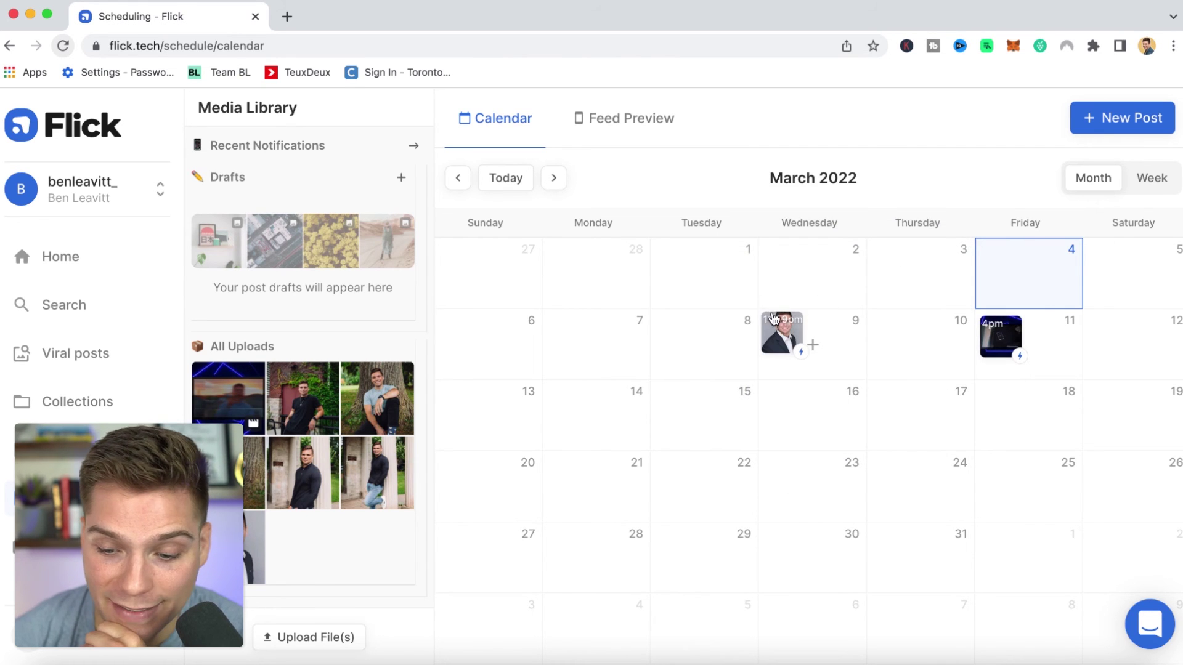
{"action": "mouse_move", "coordinate": [801, 342]}
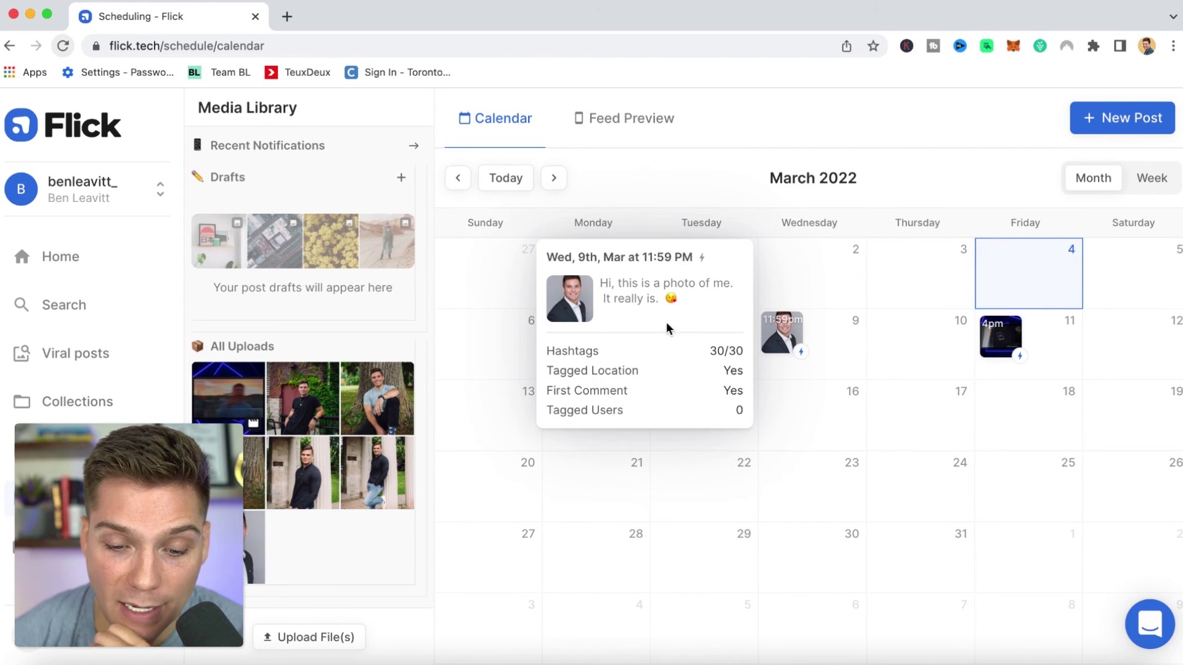
{"action": "left_click", "coordinate": [784, 333]}
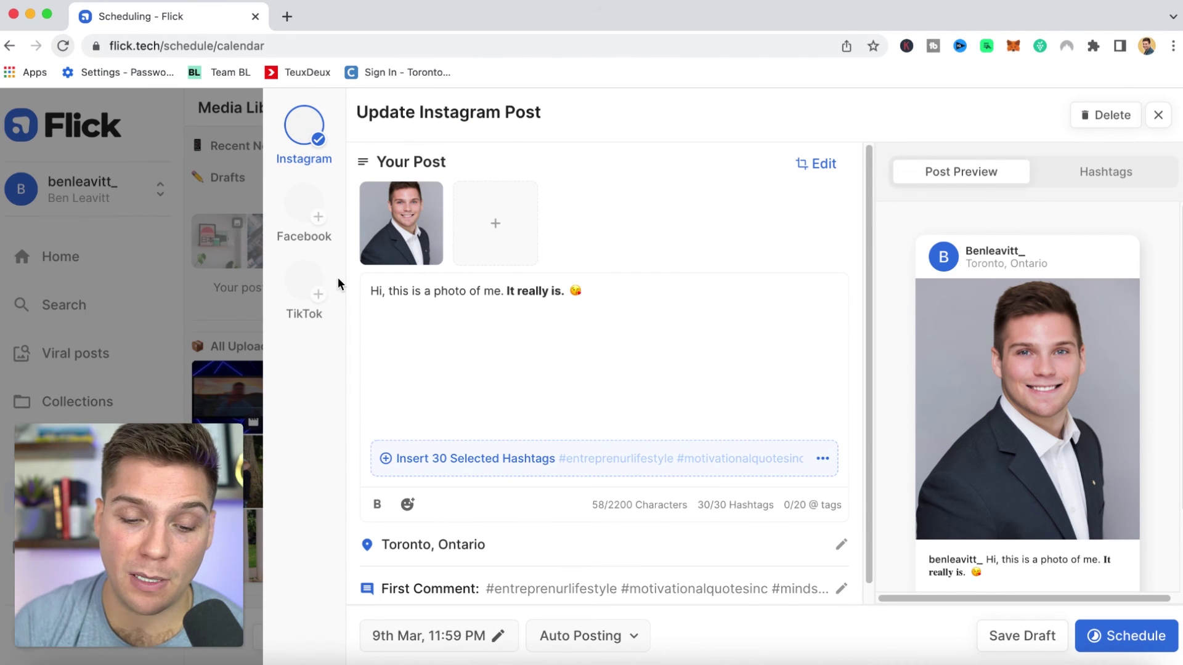
{"action": "left_click", "coordinate": [679, 362]}
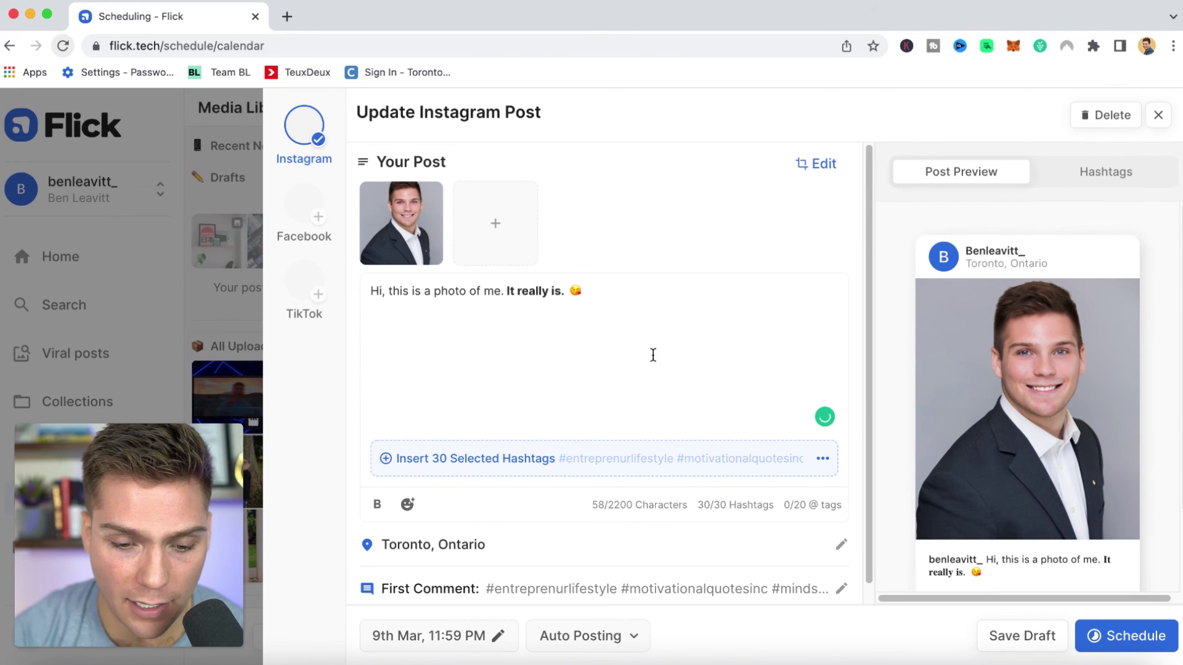
- Tag the matching suggested account on the photo, place the tag on the face, and save it
{"action": "mouse_move", "coordinate": [388, 228]}
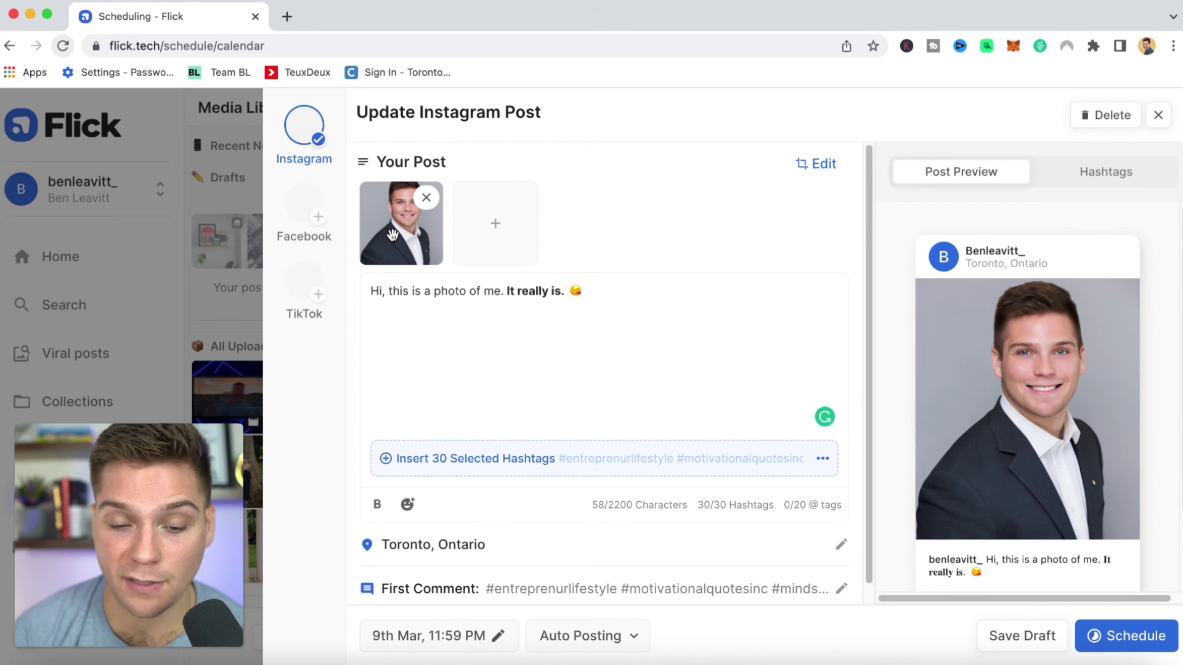
{"action": "left_click", "coordinate": [392, 234]}
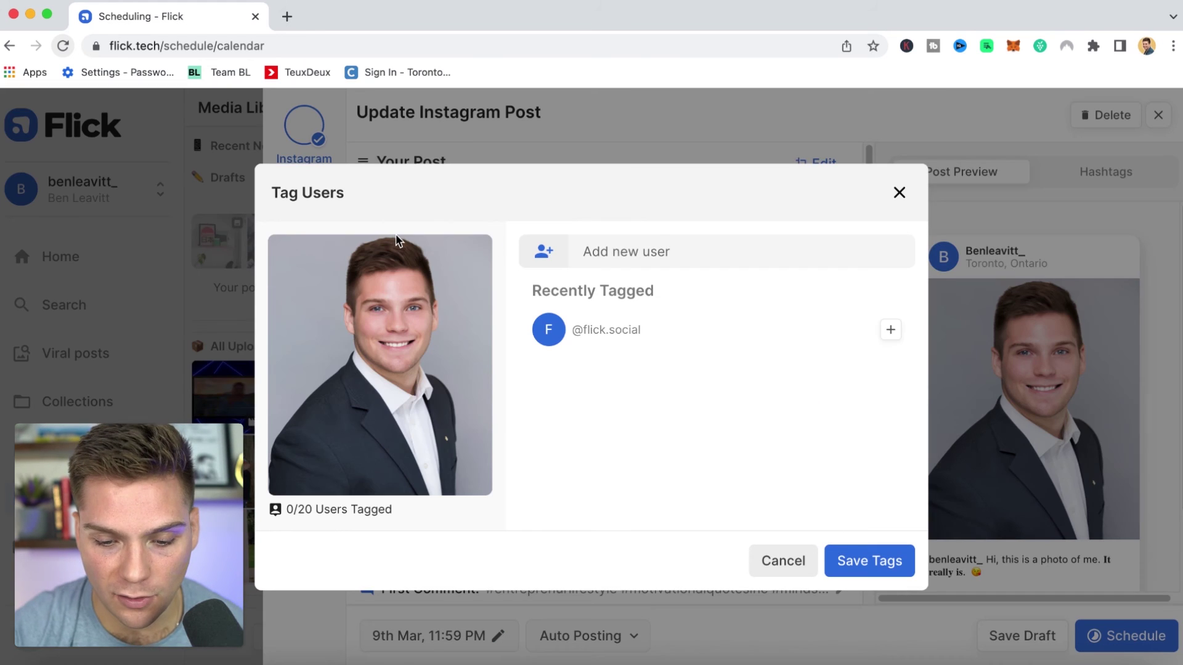
{"action": "left_click", "coordinate": [657, 244]}
{"action": "type", "text": "flick"}
{"action": "key", "text": "BackSpace"}
{"action": "key", "text": "BackSpace"}
{"action": "key", "text": "BackSpace"}
{"action": "key", "text": "BackSpace"}
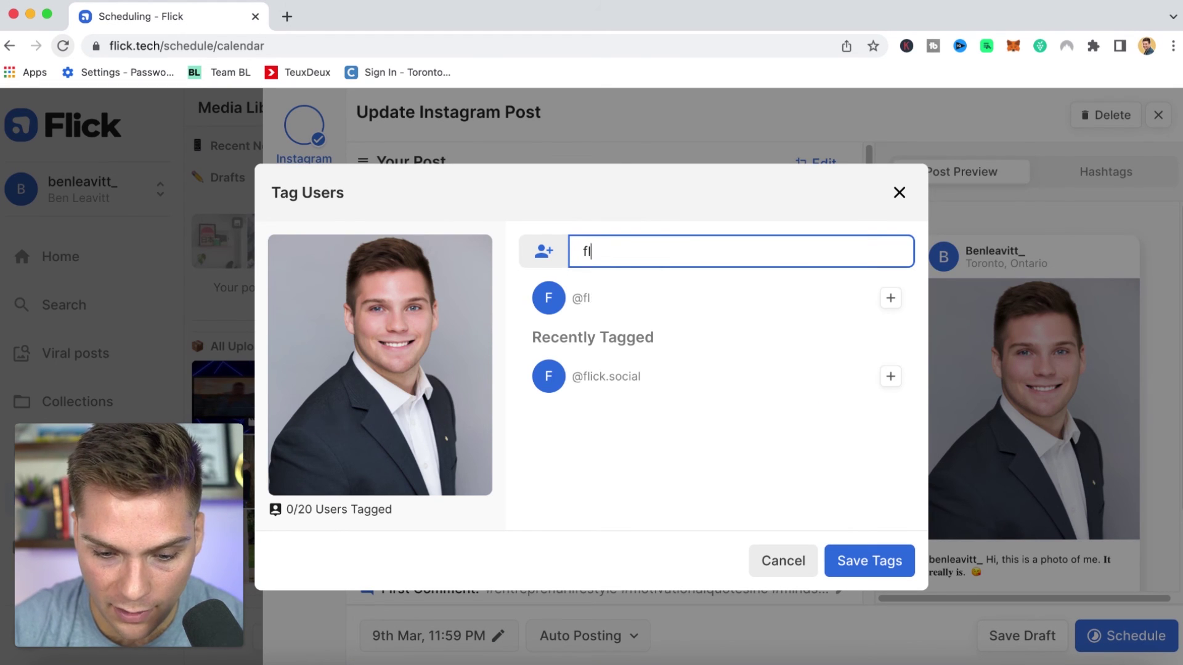
{"action": "type", "text": "lick.hashtags"}
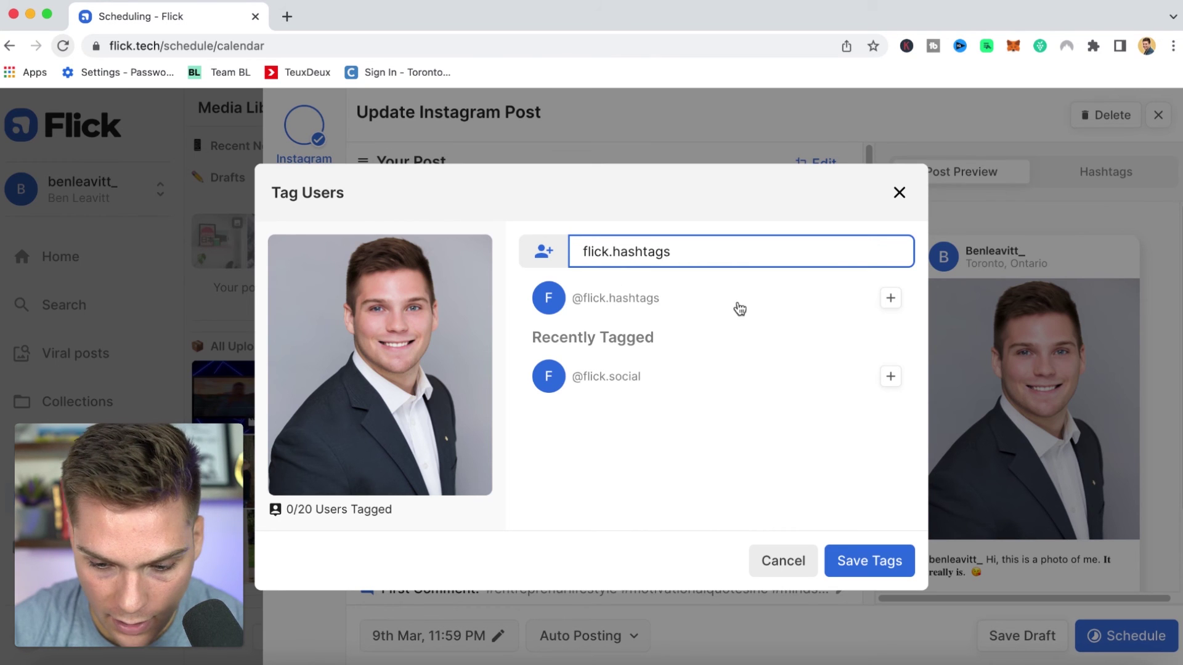
{"action": "left_click", "coordinate": [889, 299]}
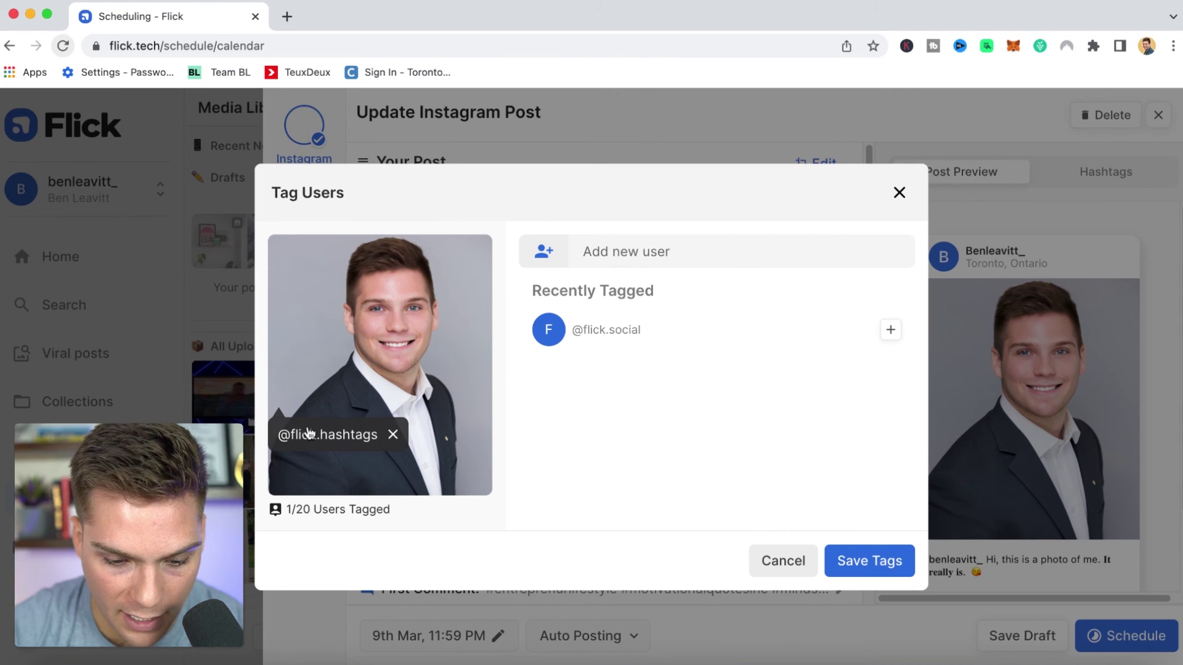
{"action": "left_click_drag", "start_coordinate": [345, 434], "coordinate": [444, 468]}
{"action": "left_click", "coordinate": [896, 558]}
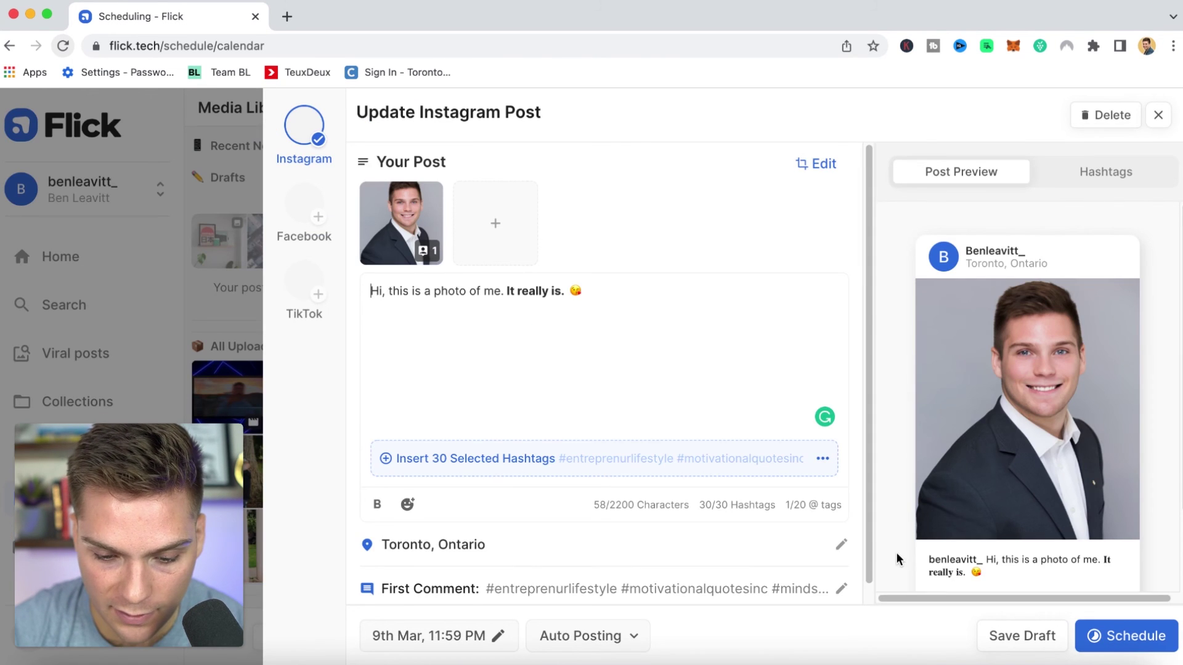
- Reschedule the updated 9 March post
{"action": "scroll", "coordinate": [779, 475], "scroll_direction": "down", "scroll_amount": 1}
{"action": "scroll", "coordinate": [779, 476], "scroll_direction": "up", "scroll_amount": 1}
{"action": "left_click", "coordinate": [1145, 635]}
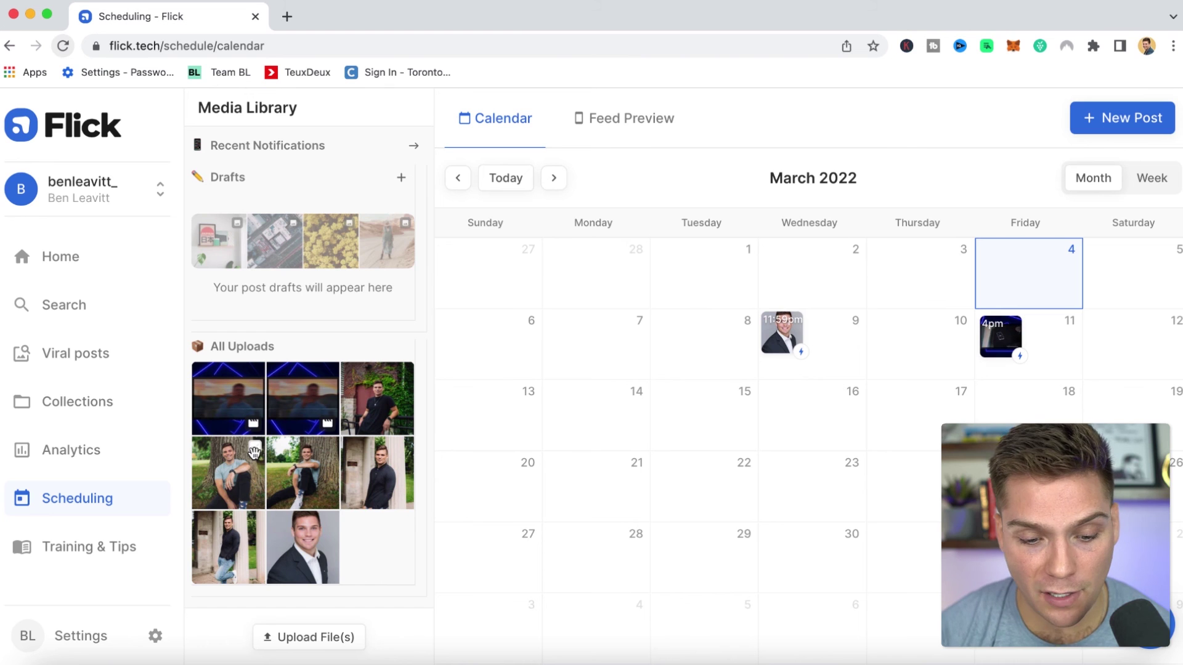
- Create a carousel post from three uploaded photos of the man by the tree and pillars
{"action": "left_click", "coordinate": [255, 450]}
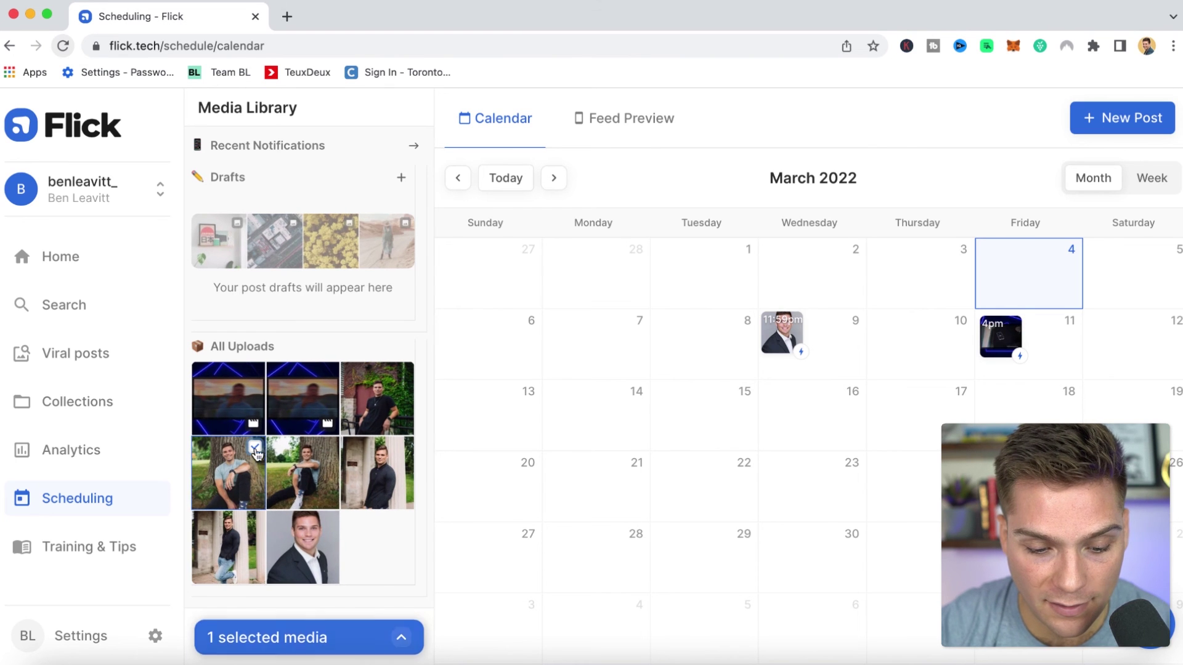
{"action": "left_click", "coordinate": [330, 449]}
{"action": "left_click", "coordinate": [404, 450]}
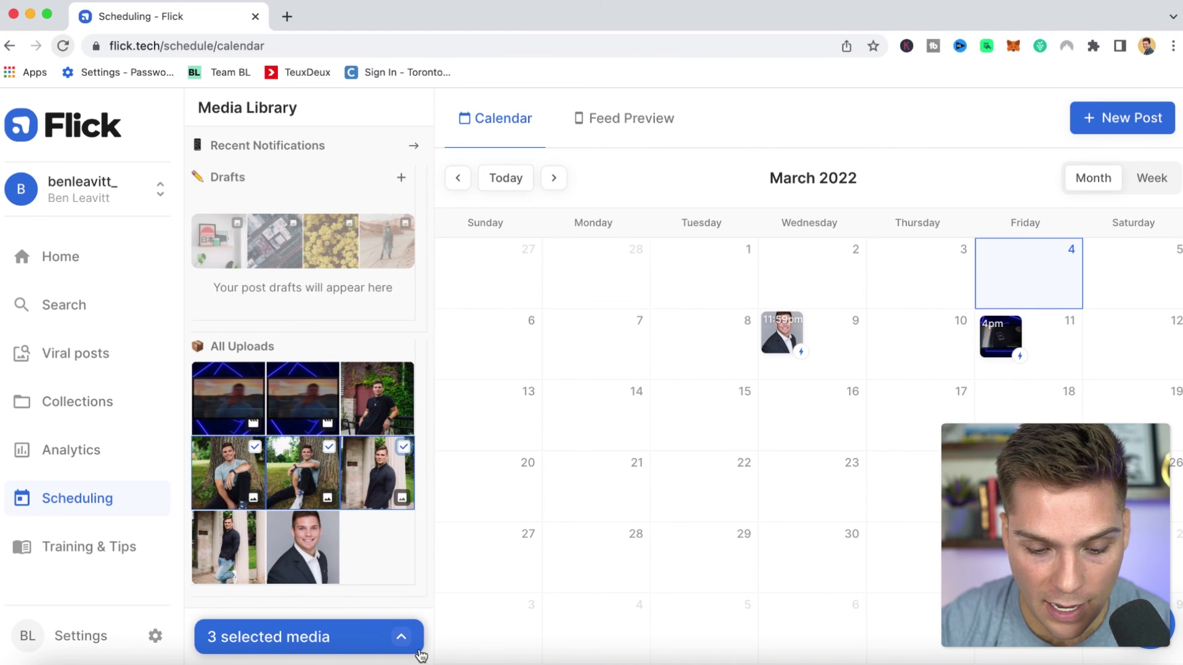
{"action": "left_click", "coordinate": [401, 638]}
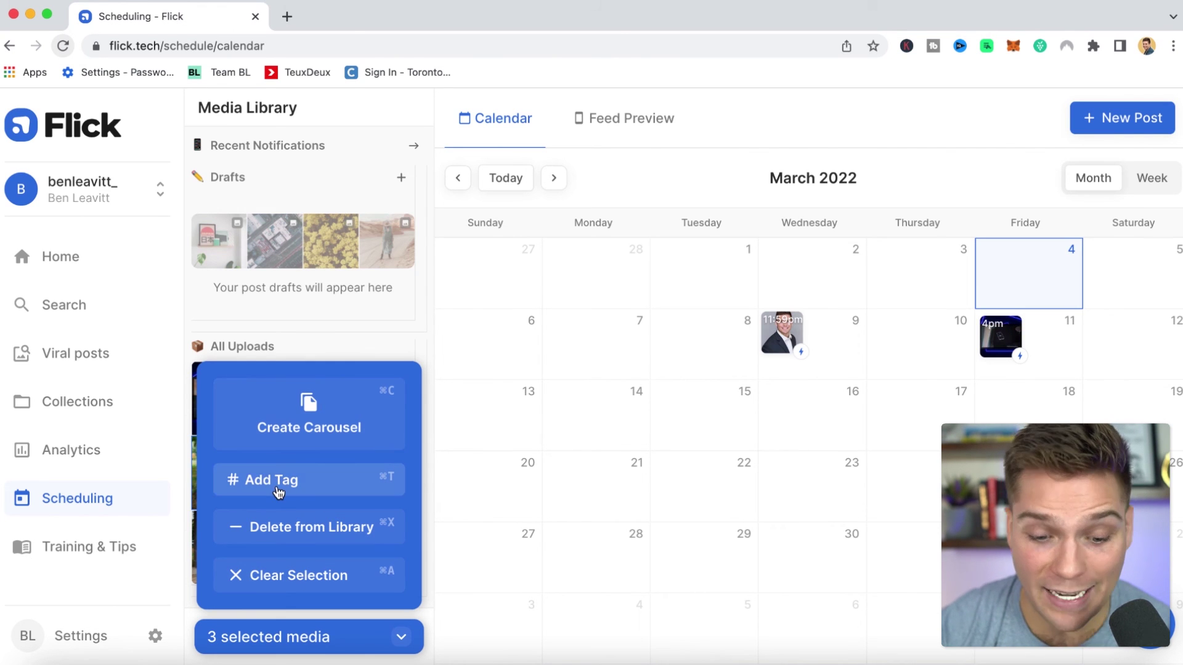
{"action": "left_click", "coordinate": [311, 439]}
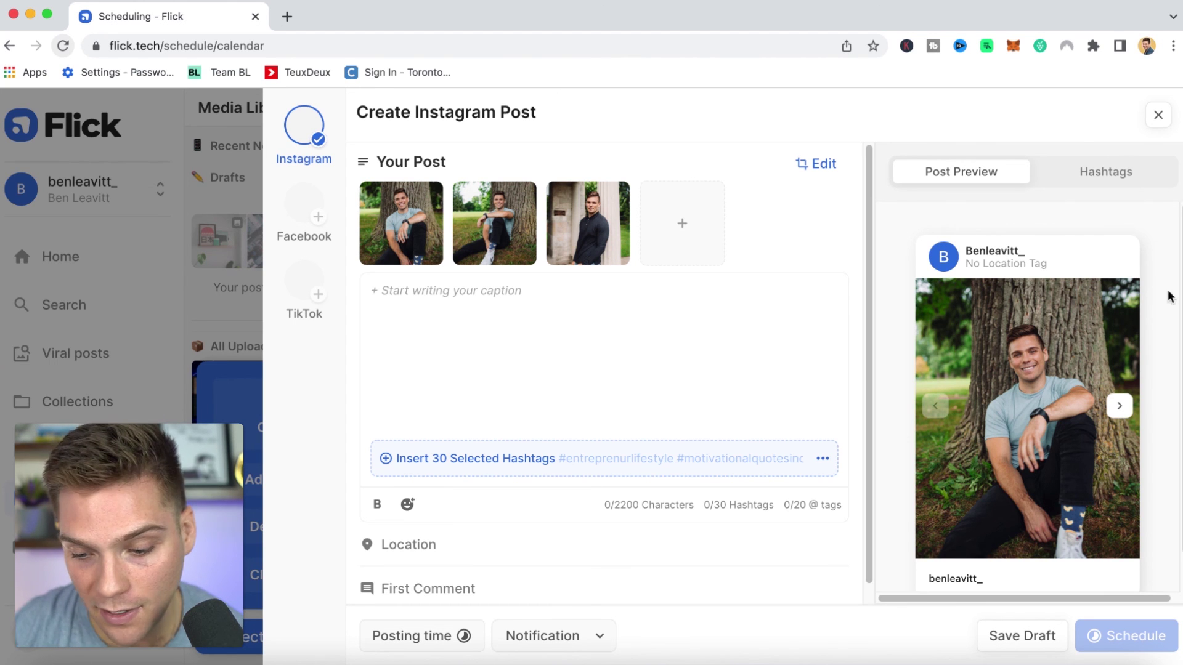
- Preview the carousel slides through to the third photo and back to the first
{"action": "left_click", "coordinate": [1122, 407]}
{"action": "left_click", "coordinate": [1122, 408]}
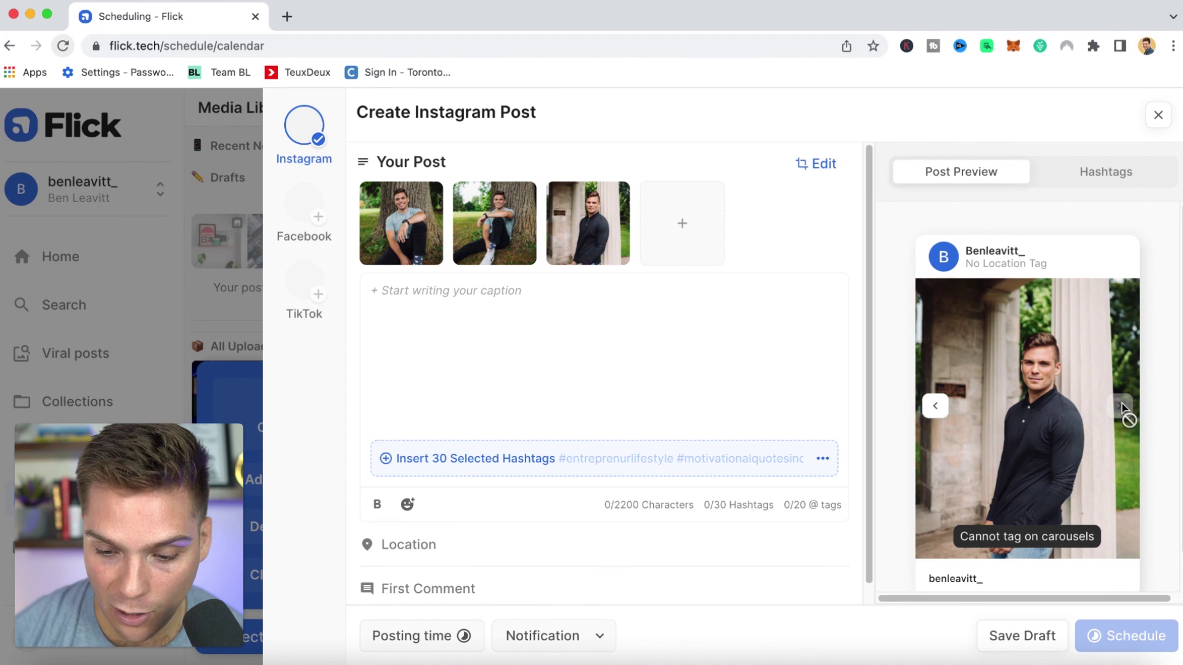
{"action": "left_click", "coordinate": [935, 406]}
{"action": "left_click", "coordinate": [935, 406]}
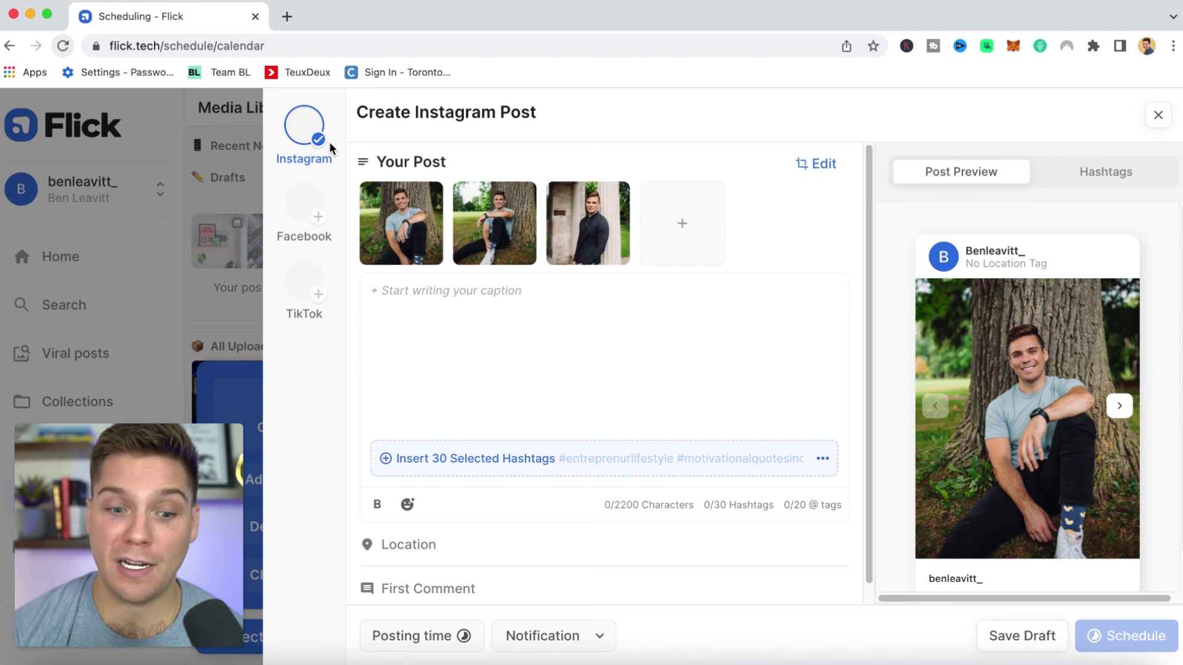